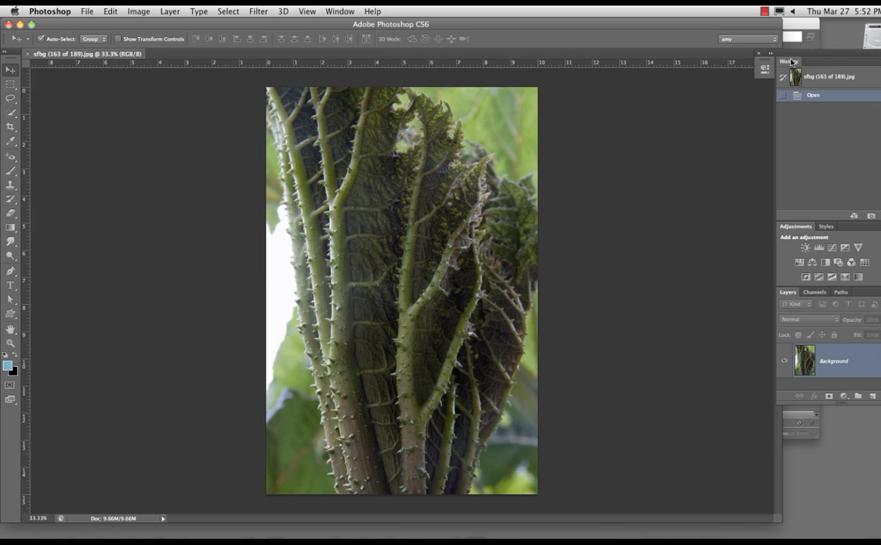
Close the photo open in Photoshop and open sfbg (163 of 189).jpg in Camera Raw from Bridge
{"action": "left_click_drag", "start_coordinate": [797, 38], "coordinate": [786, 57]}
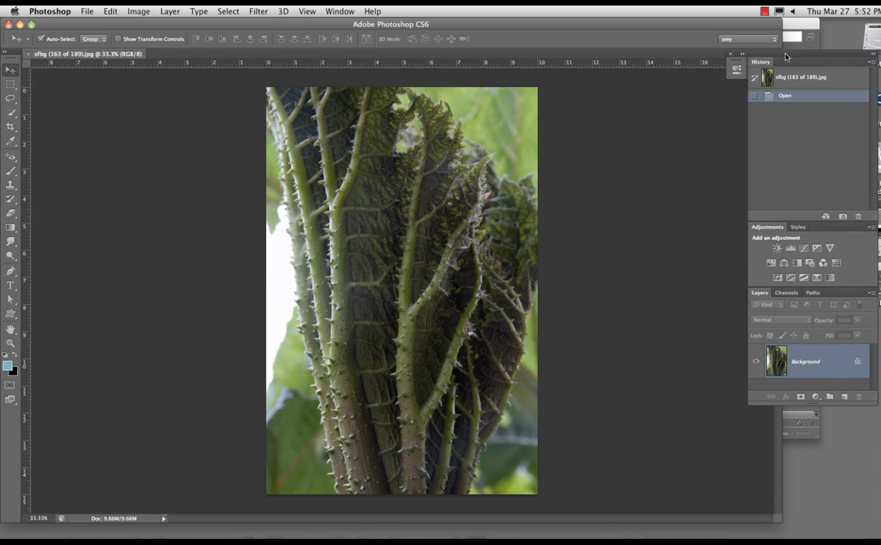
{"action": "left_click", "coordinate": [8, 24]}
{"action": "left_click", "coordinate": [280, 276]}
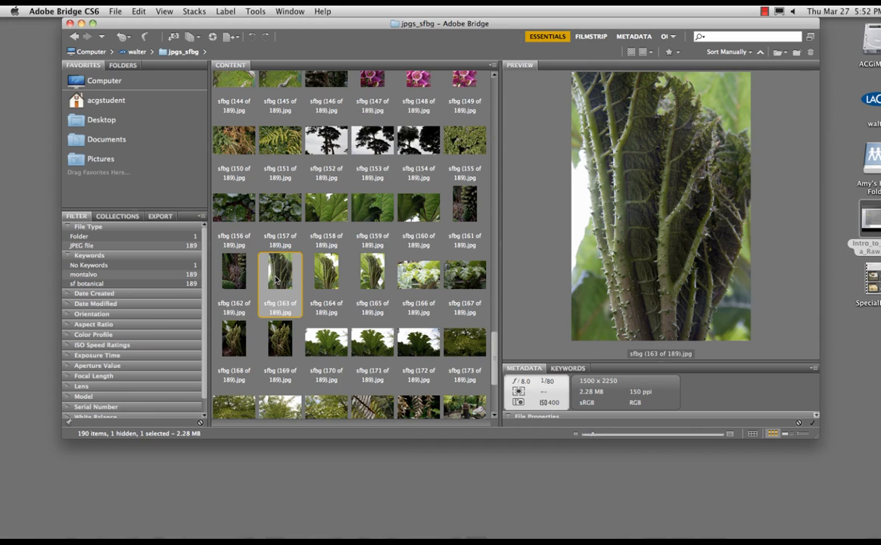
{"action": "right_click", "coordinate": [281, 265]}
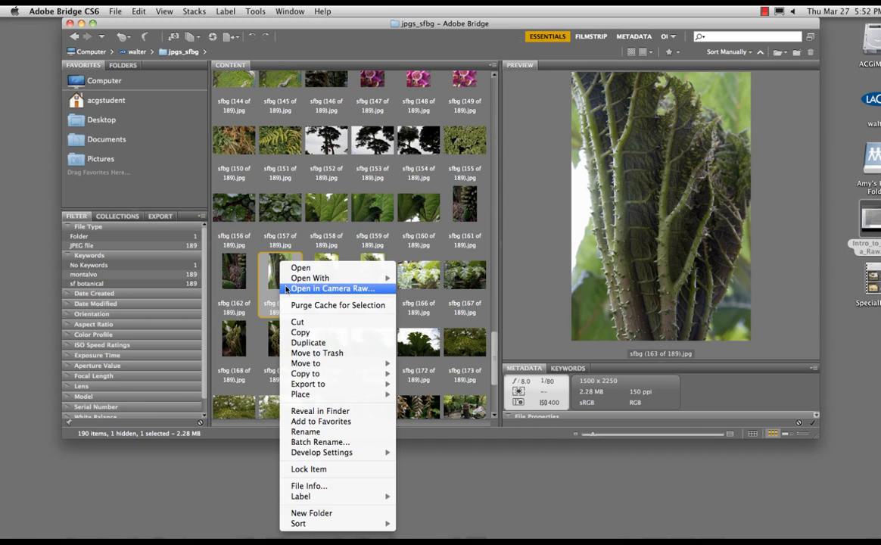
{"action": "left_click", "coordinate": [241, 259]}
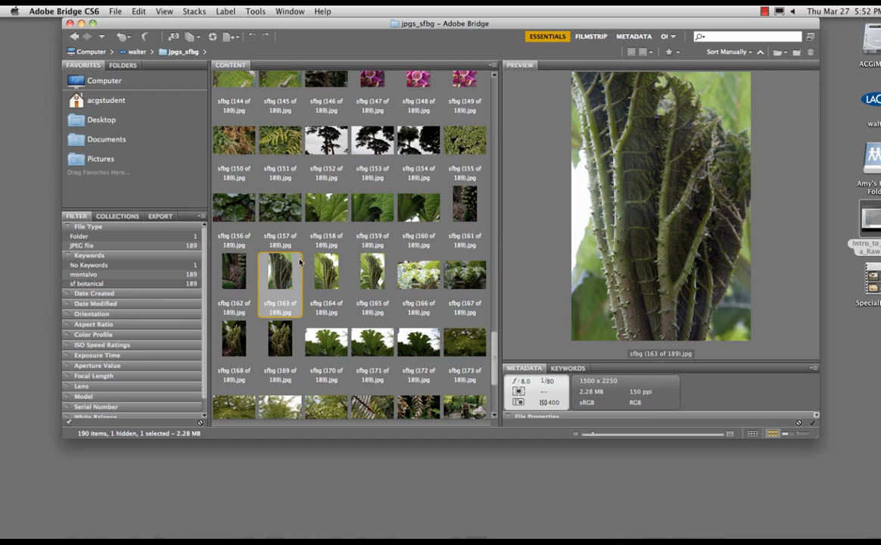
{"action": "left_click", "coordinate": [213, 37]}
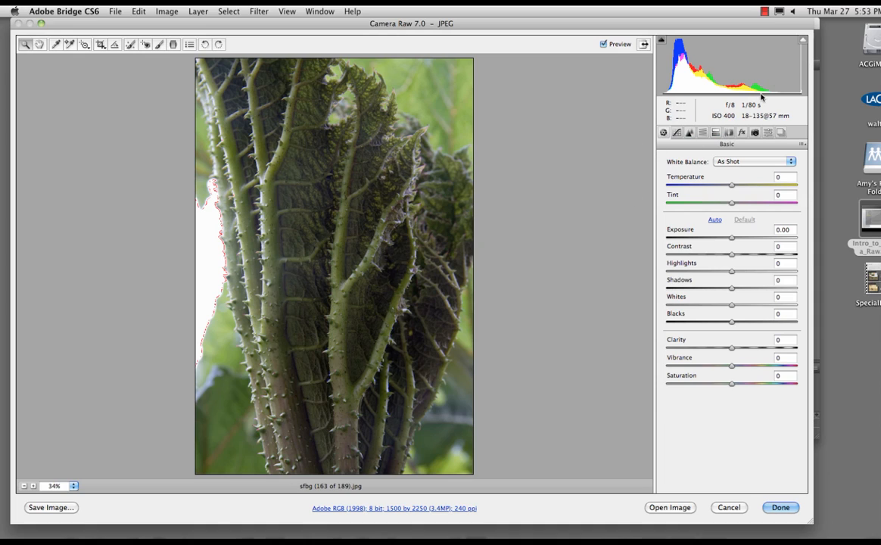
Set the photo's white balance to Auto, comparing it with As Shot
{"action": "left_click", "coordinate": [727, 163]}
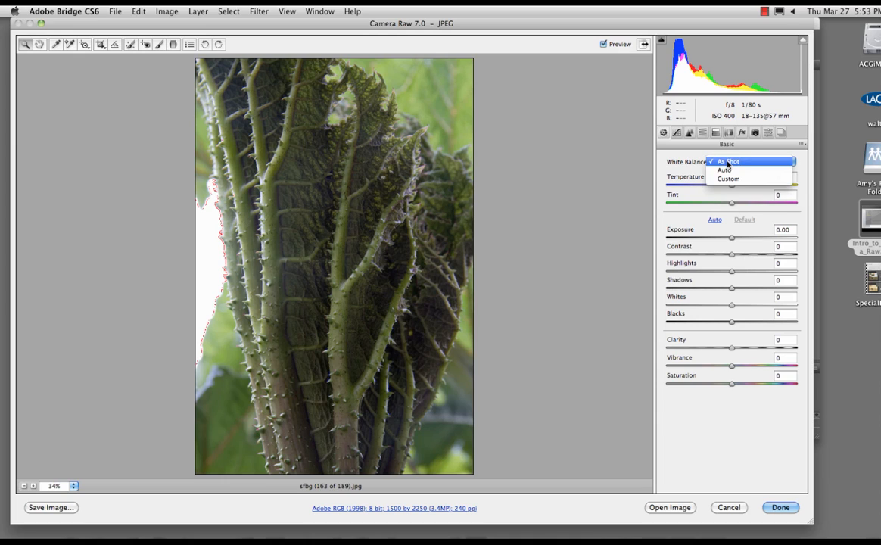
{"action": "left_click", "coordinate": [722, 162]}
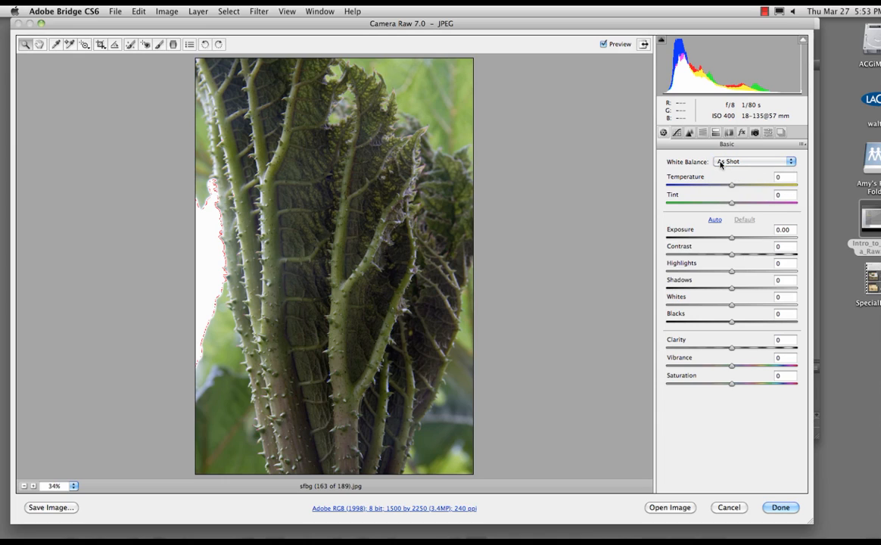
{"action": "left_click", "coordinate": [722, 163]}
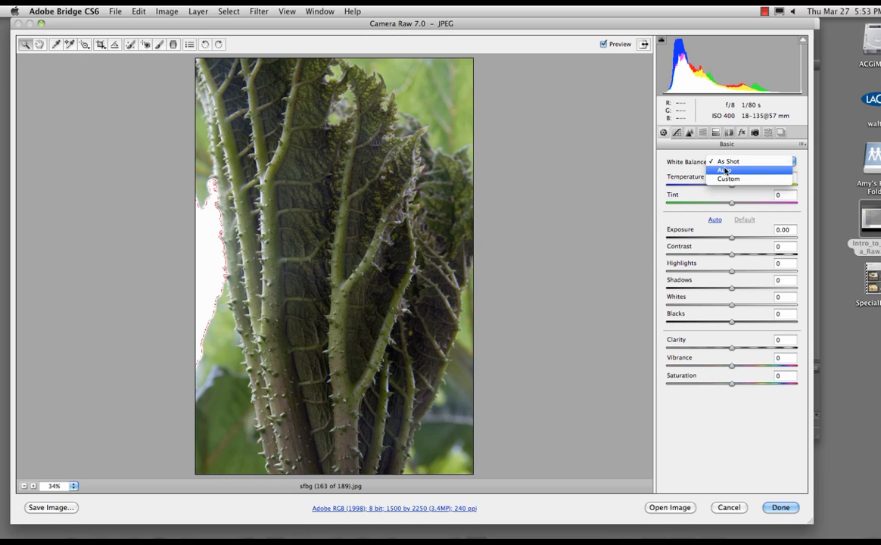
{"action": "left_click", "coordinate": [725, 170]}
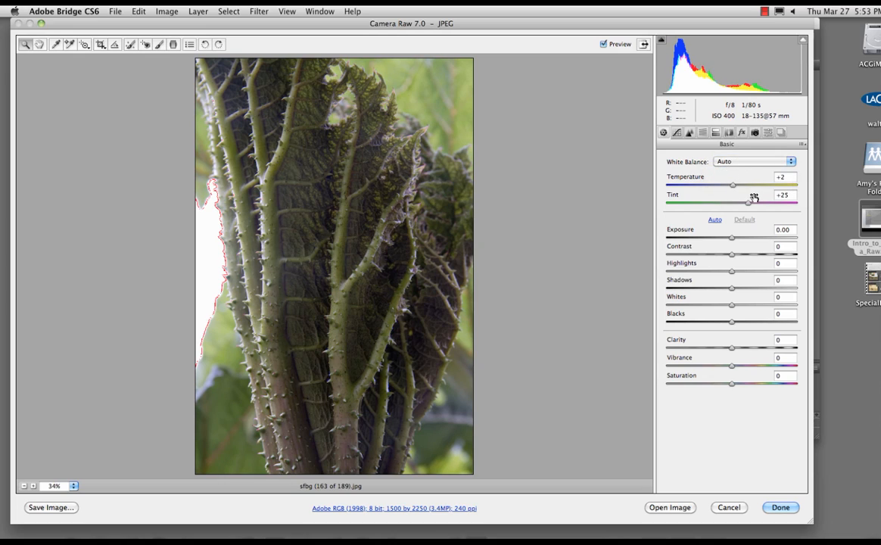
{"action": "left_click", "coordinate": [734, 162]}
{"action": "left_click", "coordinate": [731, 153]}
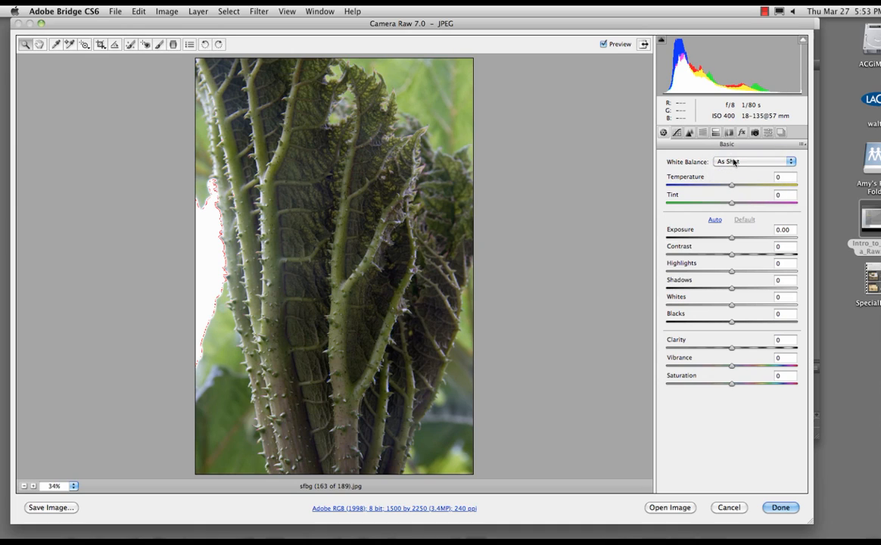
{"action": "left_click", "coordinate": [732, 162]}
{"action": "left_click", "coordinate": [730, 169]}
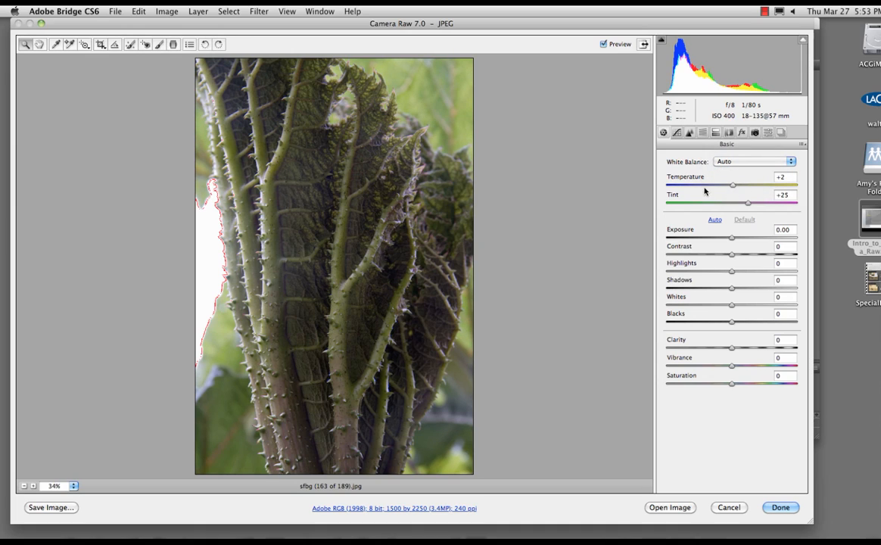
{"action": "left_click", "coordinate": [747, 204]}
Set Exposure to -0.30, Highlights to -53, Shadows to +48, Whites to +20 and Blacks to -2, comparing the photo with the preview off and on
{"action": "left_click_drag", "start_coordinate": [731, 238], "coordinate": [683, 280]}
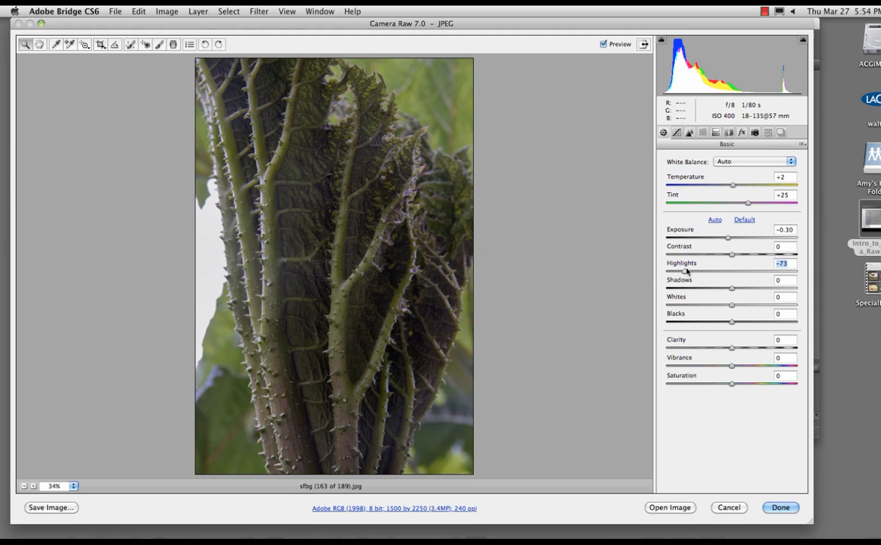
{"action": "left_click_drag", "start_coordinate": [693, 272], "coordinate": [763, 288]}
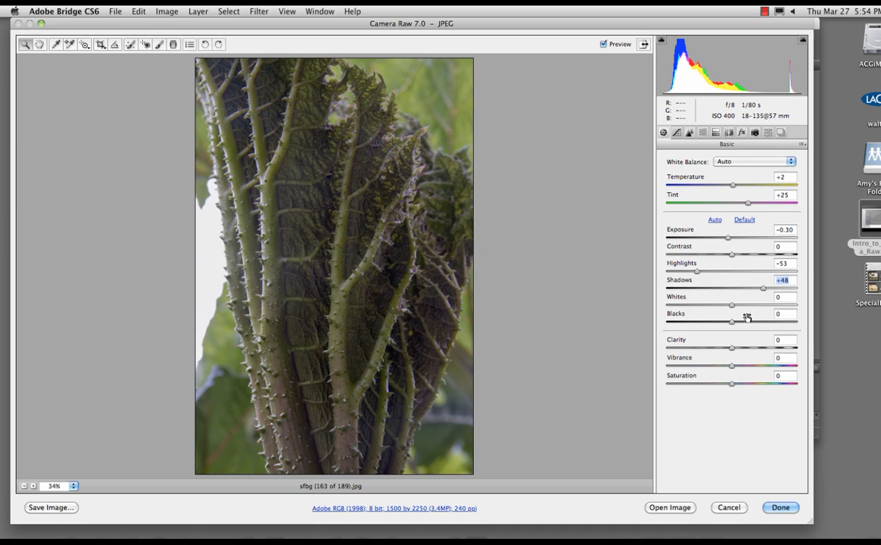
{"action": "left_click_drag", "start_coordinate": [731, 304], "coordinate": [745, 307]}
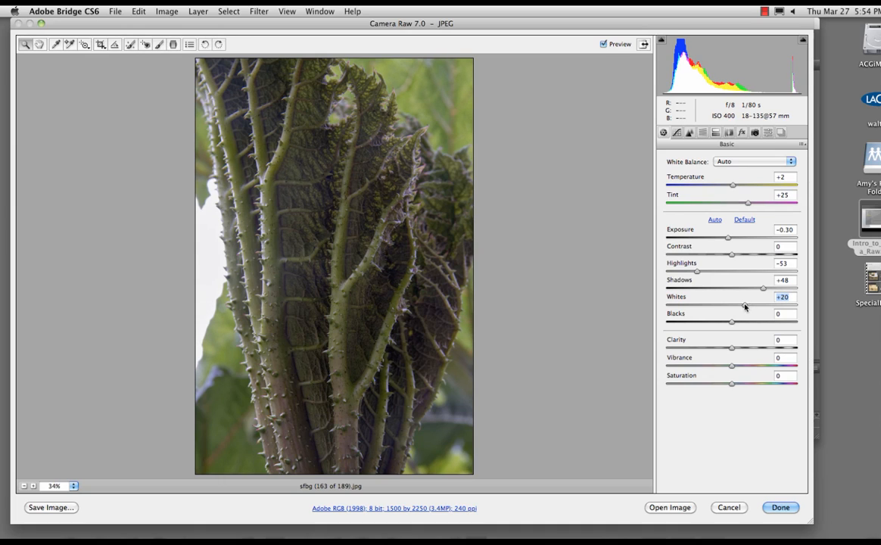
{"action": "key", "text": "p"}
{"action": "key", "text": "p"}
{"action": "key", "text": "p"}
{"action": "key", "text": "p"}
{"action": "mouse_move", "coordinate": [731, 324]}
{"action": "left_mouse_down"}
{"action": "mouse_move", "coordinate": [671, 323]}
{"action": "mouse_move", "coordinate": [802, 327]}
{"action": "mouse_move", "coordinate": [731, 326]}
{"action": "left_mouse_up"}
Try the Medium Contrast preset on the point tone curve and return the curve to Linear
{"action": "left_click", "coordinate": [676, 133]}
{"action": "left_click", "coordinate": [706, 158]}
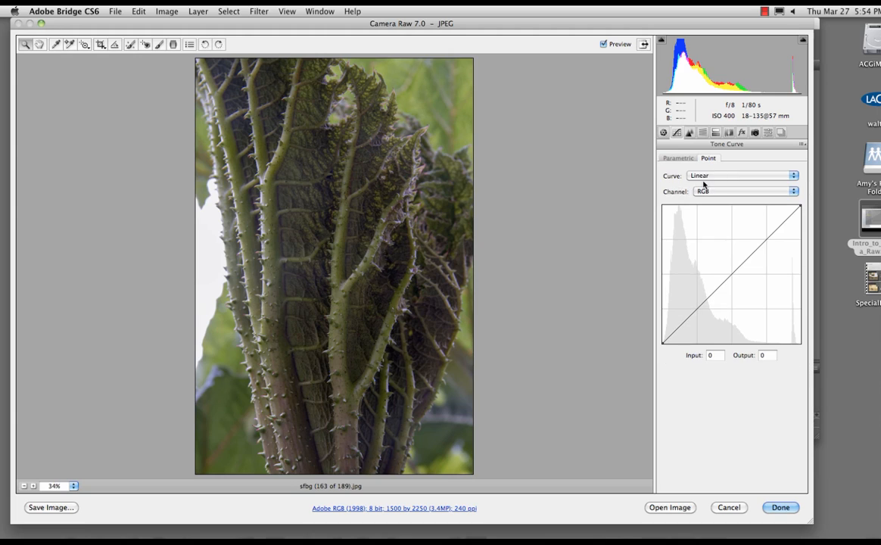
{"action": "left_click", "coordinate": [705, 176]}
{"action": "left_click", "coordinate": [708, 186]}
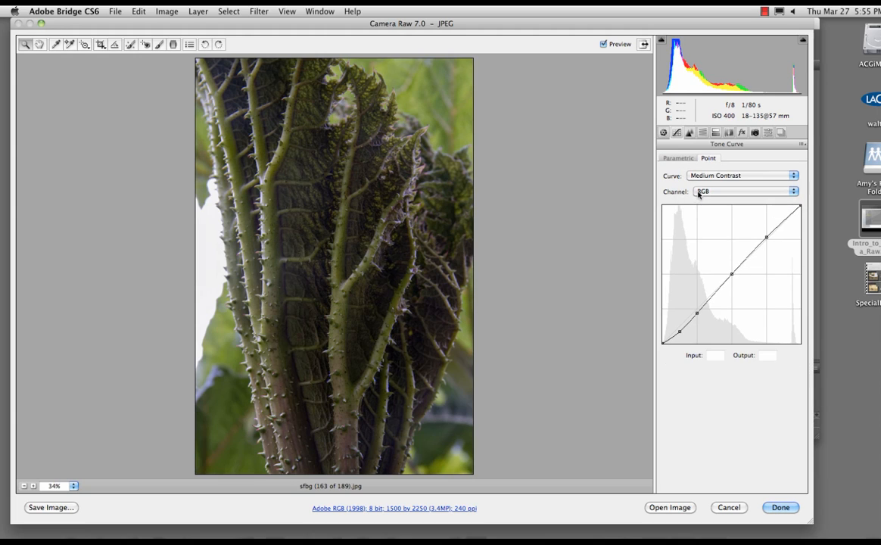
{"action": "left_click", "coordinate": [708, 175]}
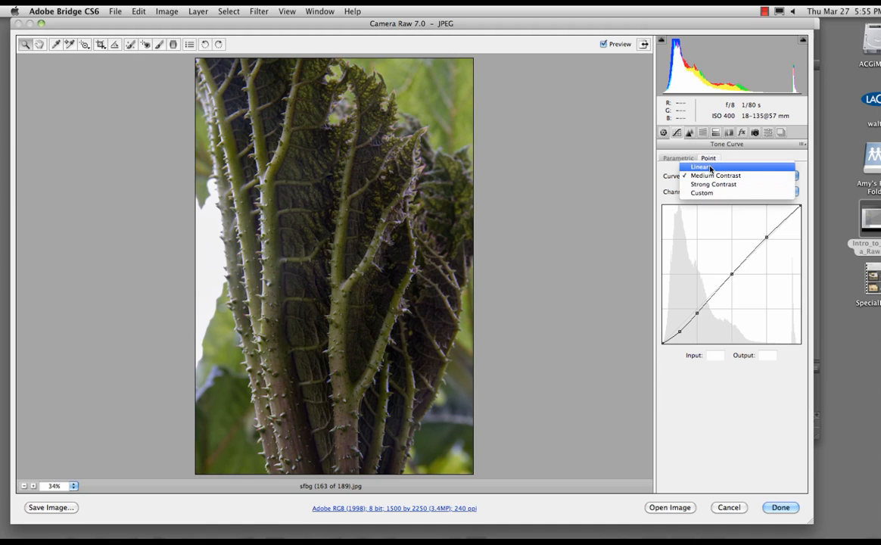
{"action": "left_click", "coordinate": [710, 167]}
Set Blacks to -3 and Clarity to +15 in the basic adjustments
{"action": "left_click", "coordinate": [663, 133]}
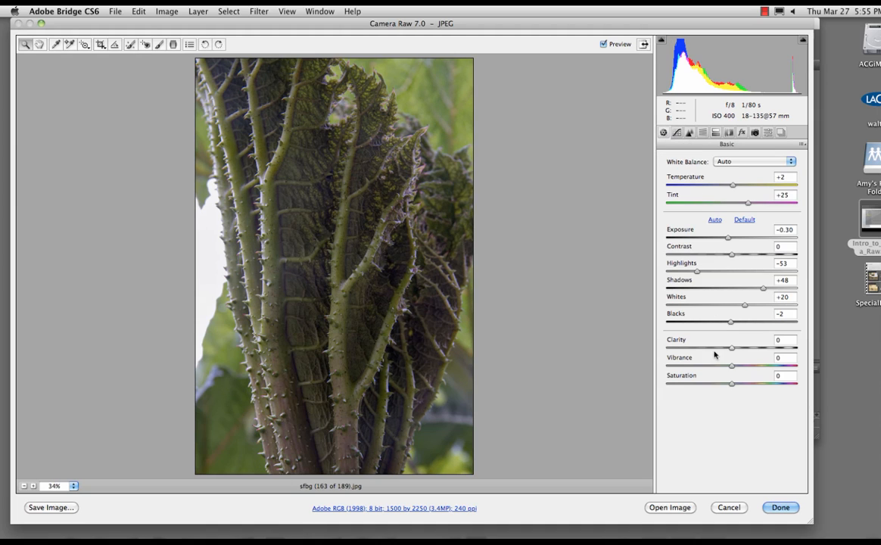
{"action": "left_click_drag", "start_coordinate": [730, 321], "coordinate": [725, 325]}
{"action": "mouse_move", "coordinate": [732, 347]}
{"action": "left_mouse_down"}
{"action": "mouse_move", "coordinate": [749, 349]}
{"action": "mouse_move", "coordinate": [741, 350]}
{"action": "left_mouse_up"}
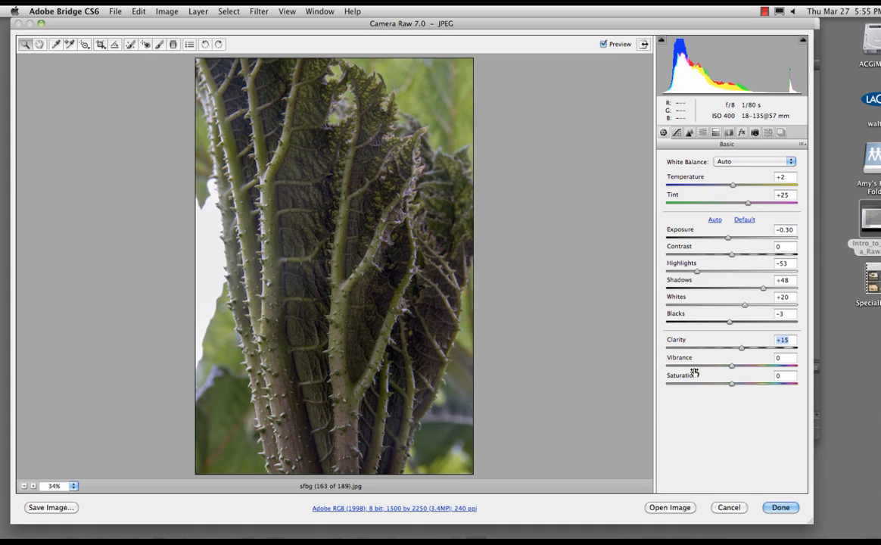
Apply the Medium Contrast point curve and raise its shadow point slightly to input 33, output 25
{"action": "left_click", "coordinate": [690, 133]}
{"action": "left_click", "coordinate": [702, 132]}
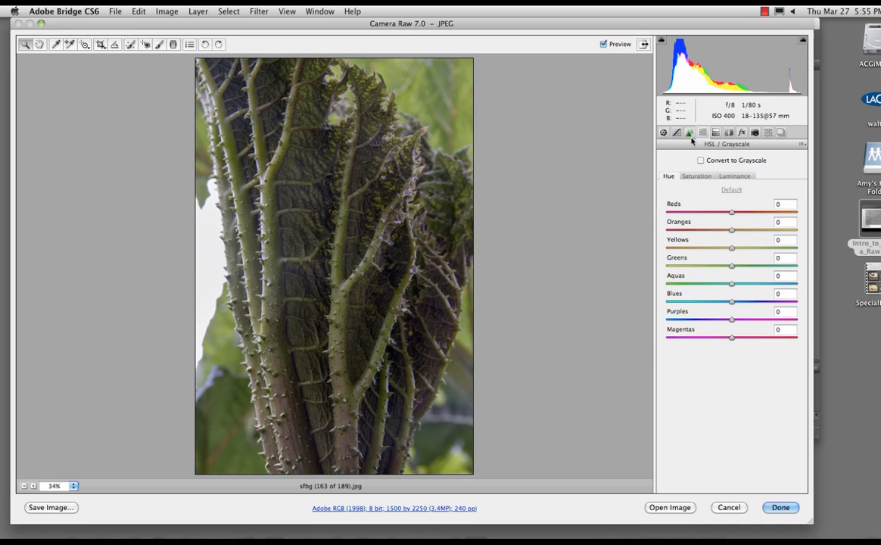
{"action": "left_click", "coordinate": [690, 133]}
{"action": "left_click", "coordinate": [675, 133]}
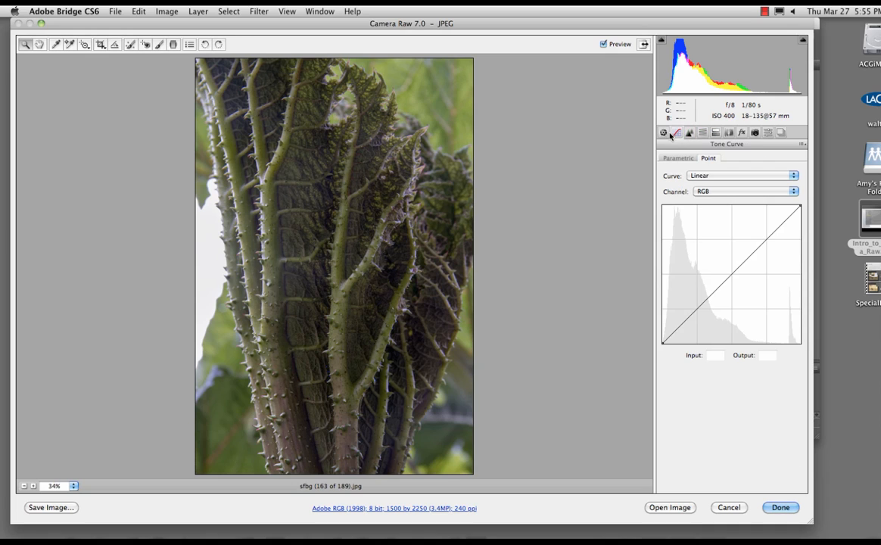
{"action": "left_click", "coordinate": [711, 176]}
{"action": "left_click", "coordinate": [711, 184]}
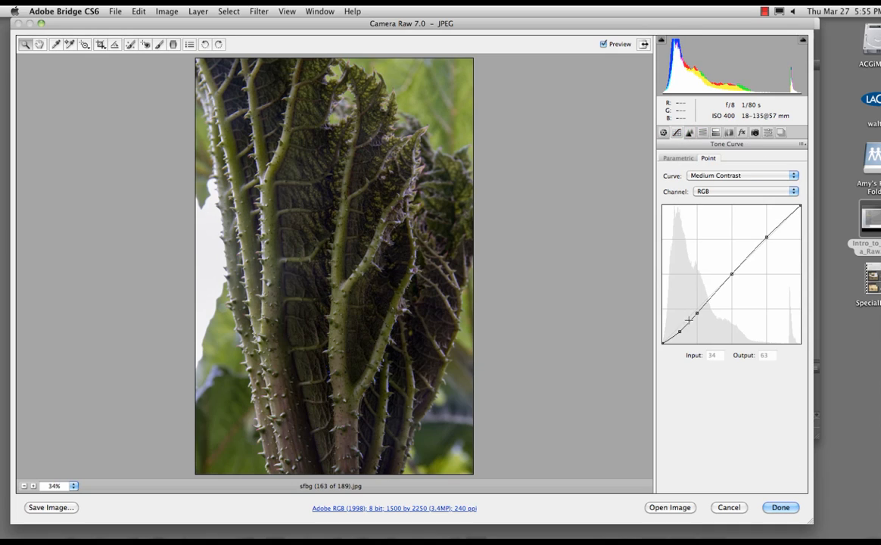
{"action": "left_click", "coordinate": [680, 330]}
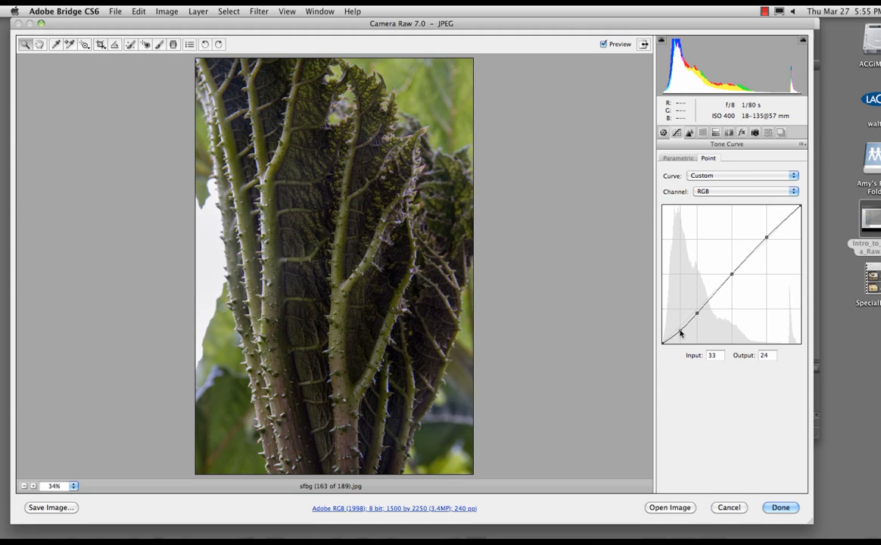
{"action": "left_click_drag", "start_coordinate": [679, 331], "coordinate": [679, 330]}
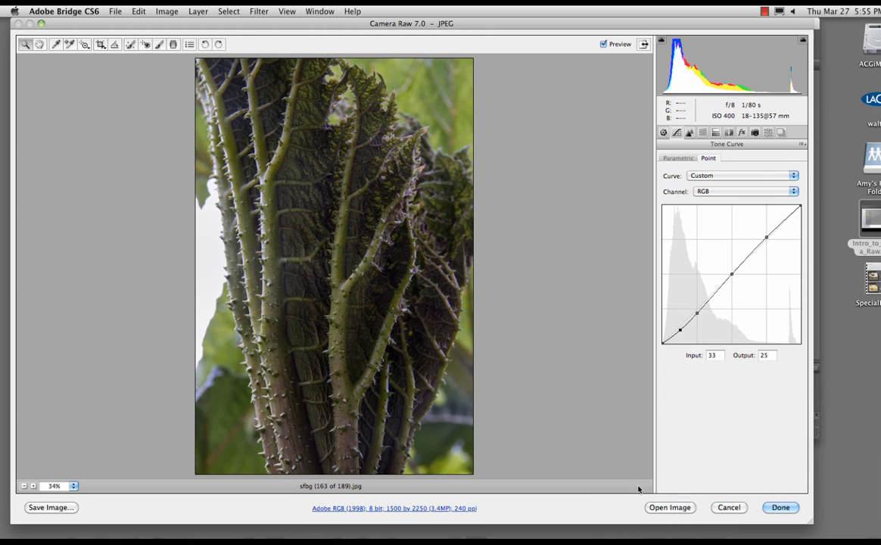
Open the adjusted image in Photoshop, widen the application window and lengthen the Layers panel
{"action": "left_click", "coordinate": [666, 507]}
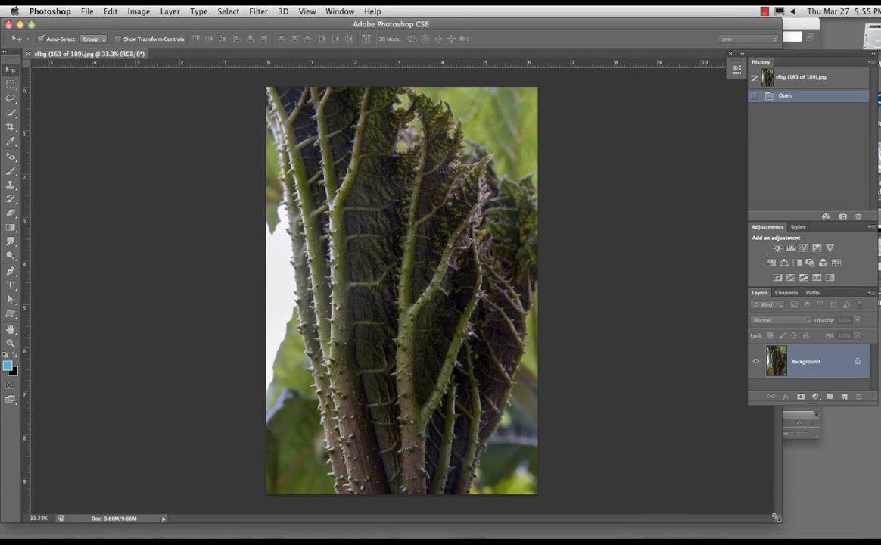
{"action": "left_click_drag", "start_coordinate": [775, 517], "coordinate": [834, 513]}
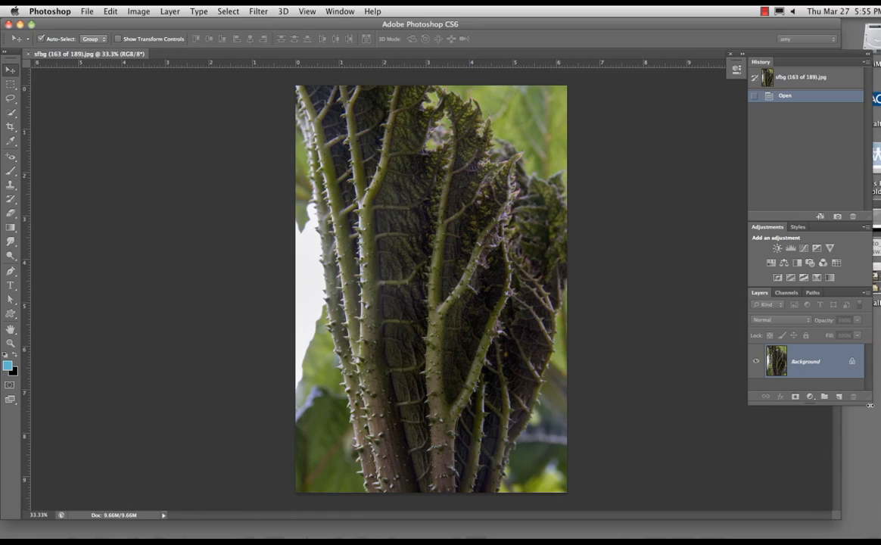
{"action": "left_click_drag", "start_coordinate": [870, 398], "coordinate": [876, 495]}
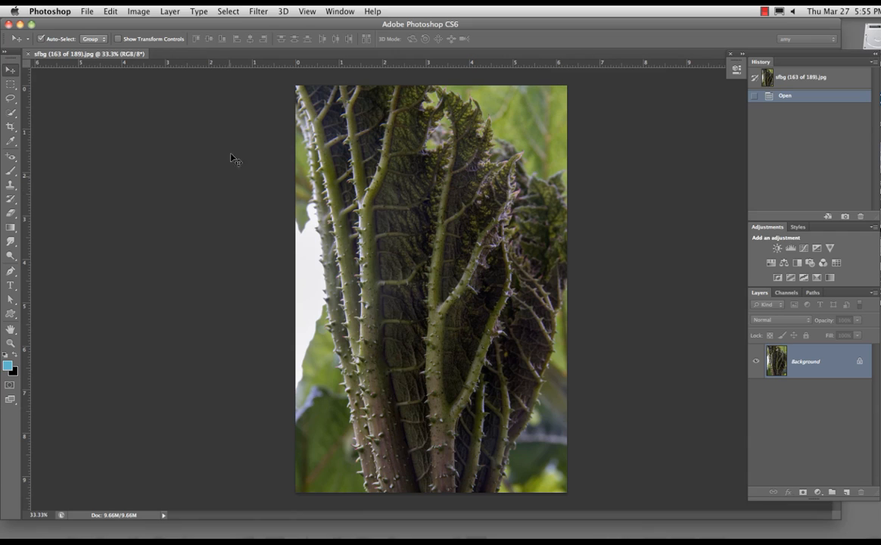
Close the document without saving, reopen sfbg (163 of 189).jpg from Bridge in Camera Raw, and open it in Photoshop as a Smart Object
{"action": "left_click", "coordinate": [8, 24]}
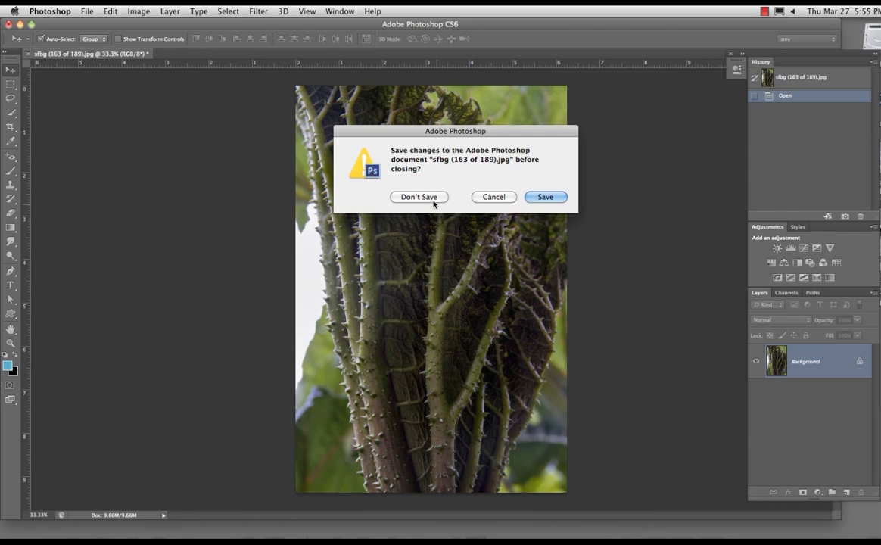
{"action": "left_click", "coordinate": [421, 199]}
{"action": "left_click", "coordinate": [290, 274]}
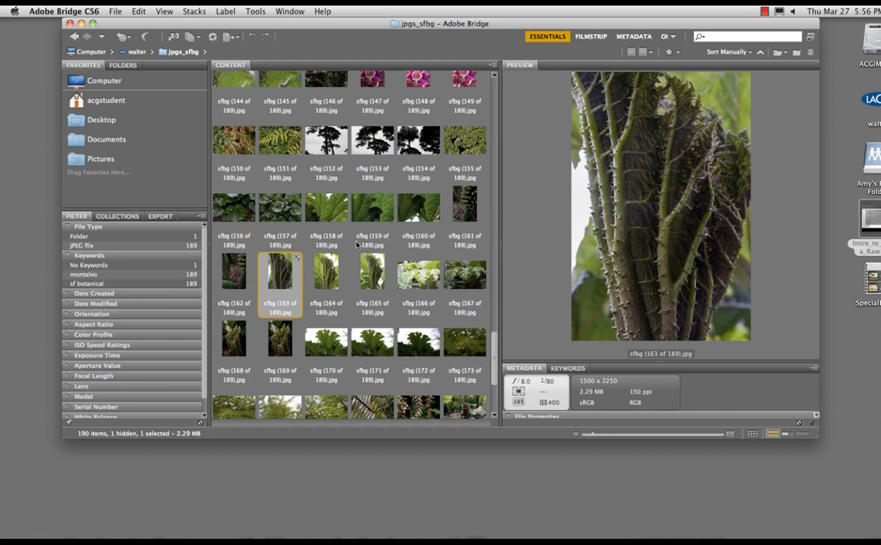
{"action": "double_click", "coordinate": [281, 280]}
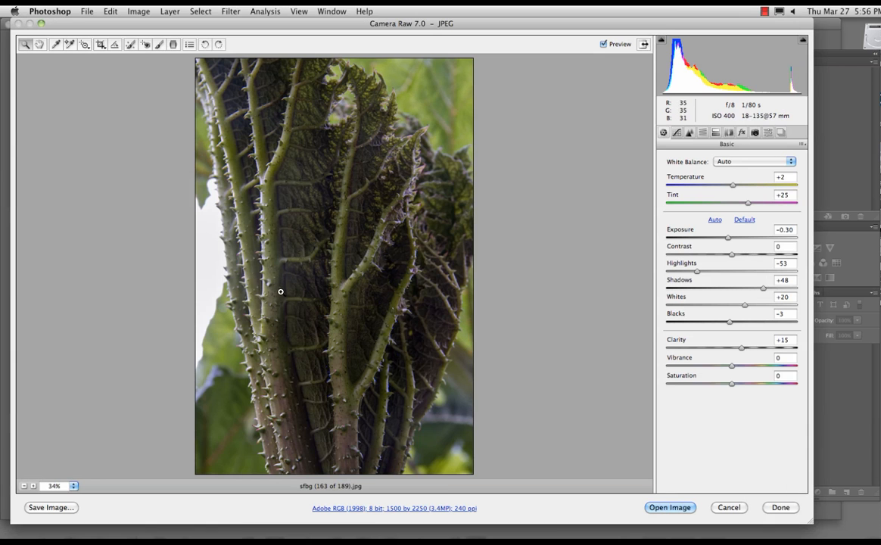
{"action": "key", "text": "shift"}
{"action": "left_click", "coordinate": [679, 507]}
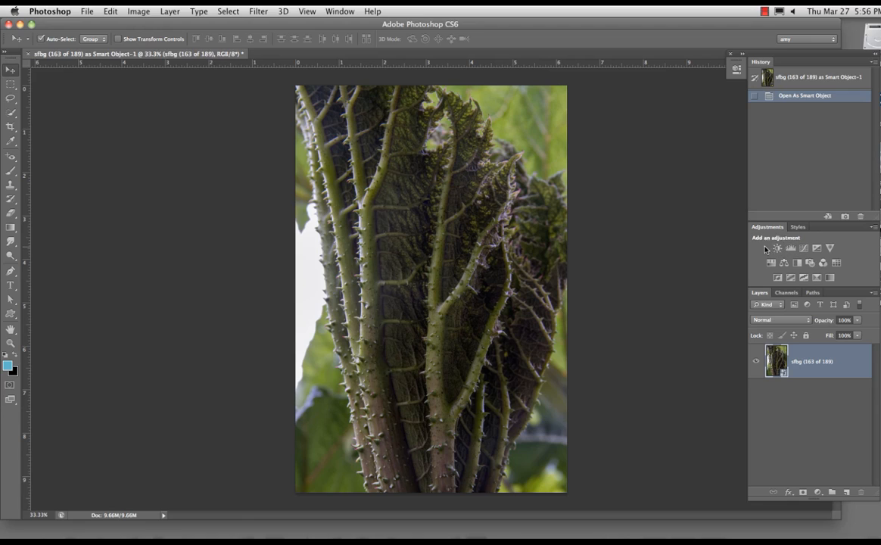
Add a Levels adjustment layer and set its white input level to 249
{"action": "left_click", "coordinate": [790, 247]}
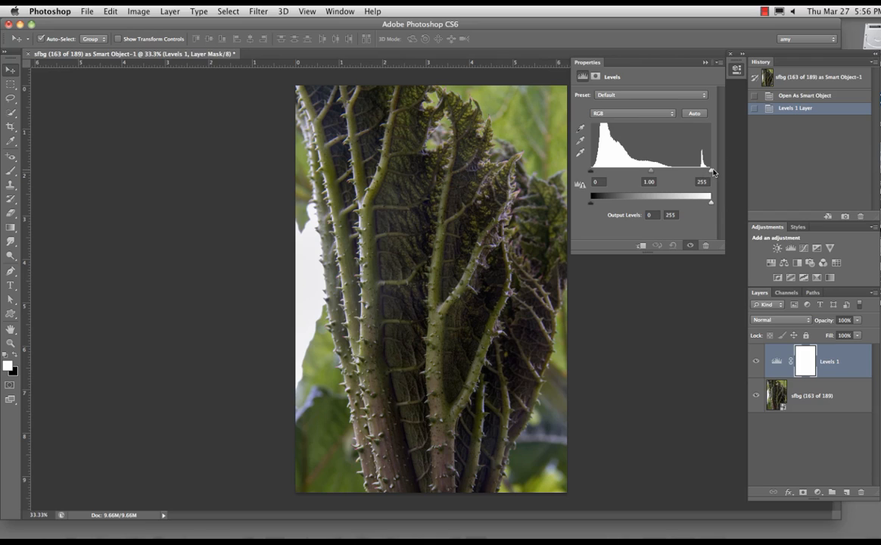
{"action": "left_click_drag", "start_coordinate": [709, 171], "coordinate": [708, 171]}
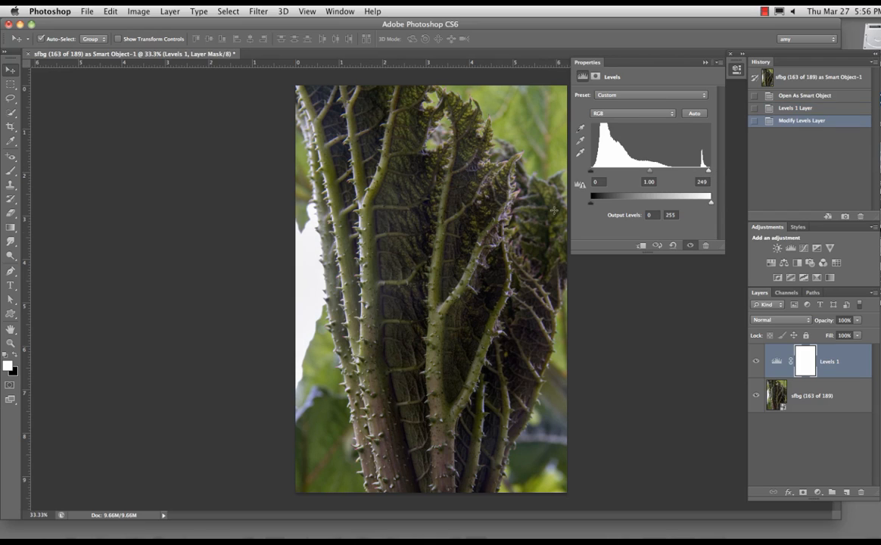
Add a new empty layer above the Levels adjustment and name it "retouching"
{"action": "left_click", "coordinate": [846, 491]}
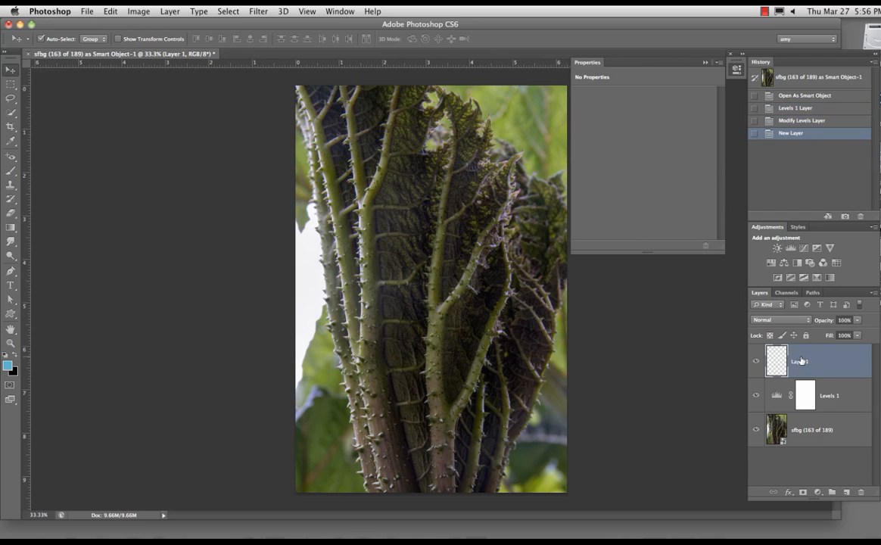
{"action": "double_click", "coordinate": [801, 361]}
{"action": "type", "text": "retouching"}
{"action": "key", "text": "Return"}
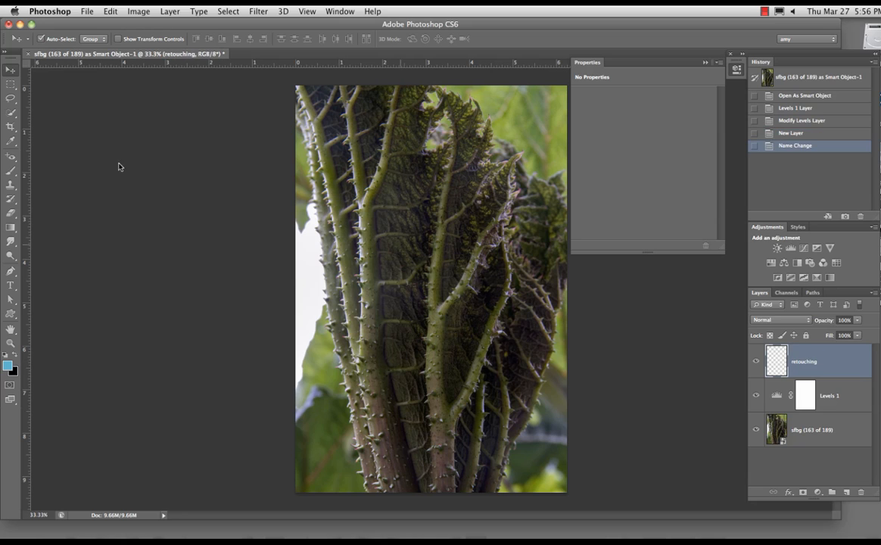
Choose the Patch tool and set its patch mode to Content-Aware for retouching the stems and leaf at 100% magnification
{"action": "left_click", "coordinate": [12, 156]}
{"action": "left_click", "coordinate": [14, 157]}
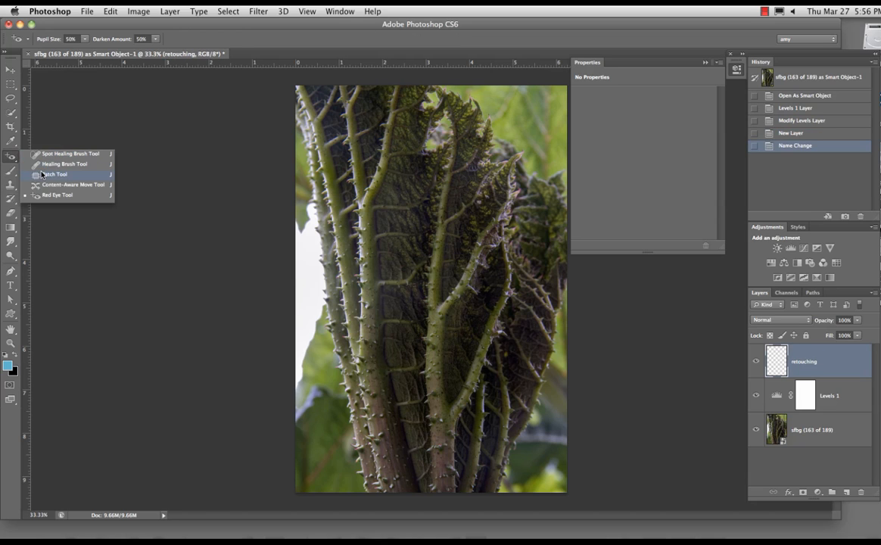
{"action": "left_click", "coordinate": [42, 174]}
{"action": "key", "text": "super+equal"}
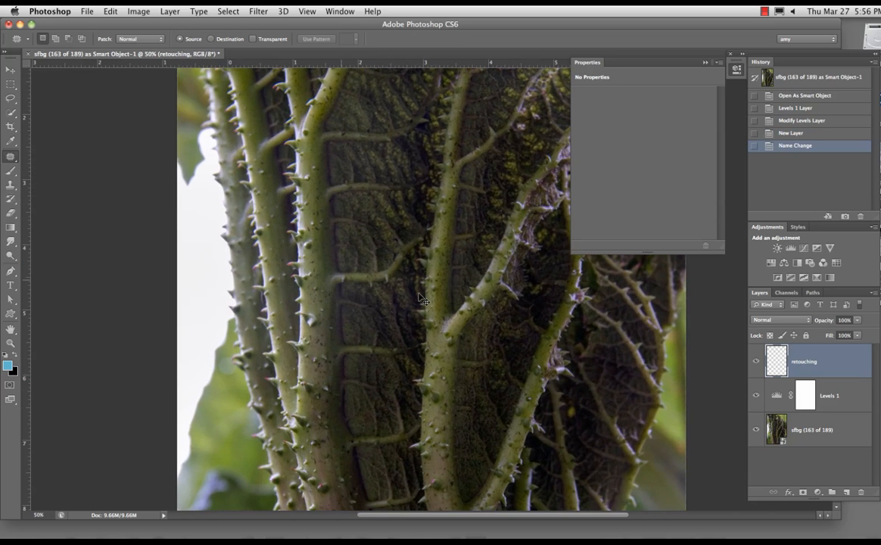
{"action": "key", "text": "super+equal"}
{"action": "key", "text": "super+equal"}
{"action": "left_click_drag", "start_coordinate": [456, 250], "coordinate": [295, 423]}
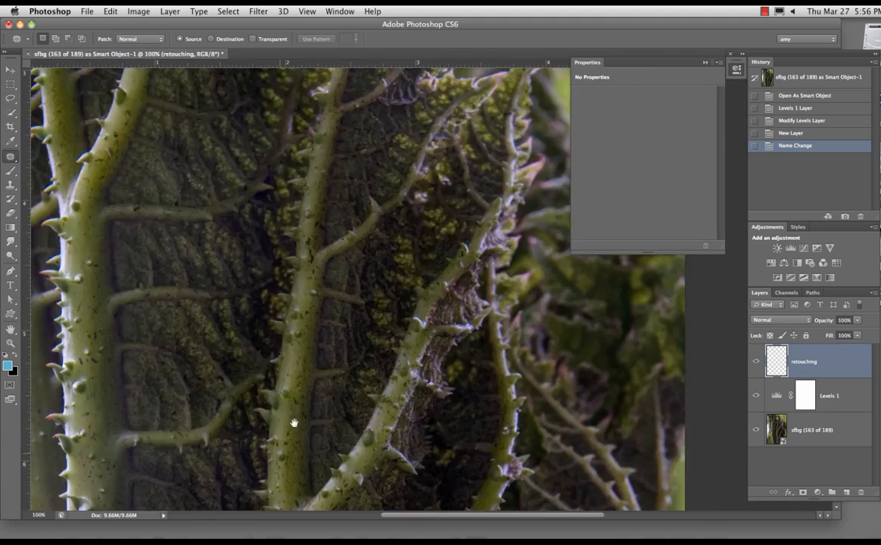
{"action": "left_click_drag", "start_coordinate": [450, 214], "coordinate": [559, 273]}
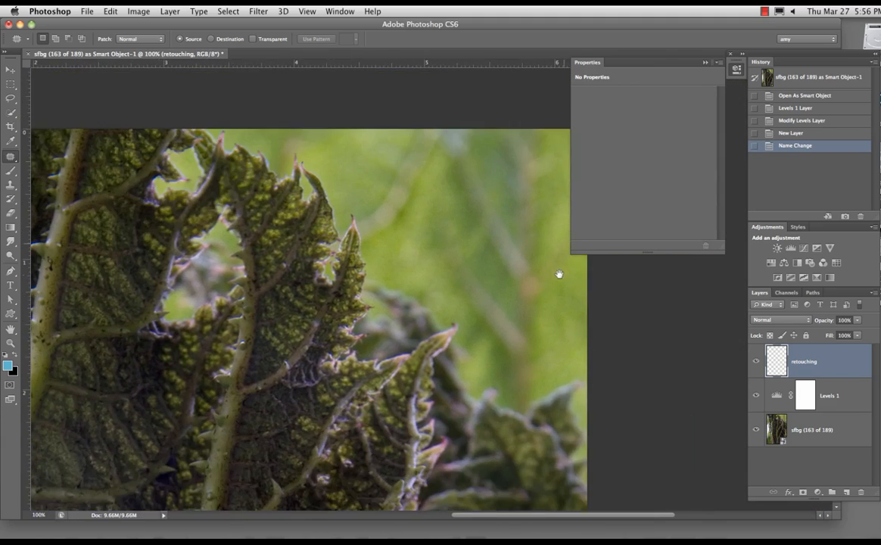
{"action": "left_click_drag", "start_coordinate": [242, 338], "coordinate": [533, 315]}
{"action": "left_click_drag", "start_coordinate": [237, 292], "coordinate": [253, 169]}
{"action": "left_click_drag", "start_coordinate": [222, 390], "coordinate": [231, 339]}
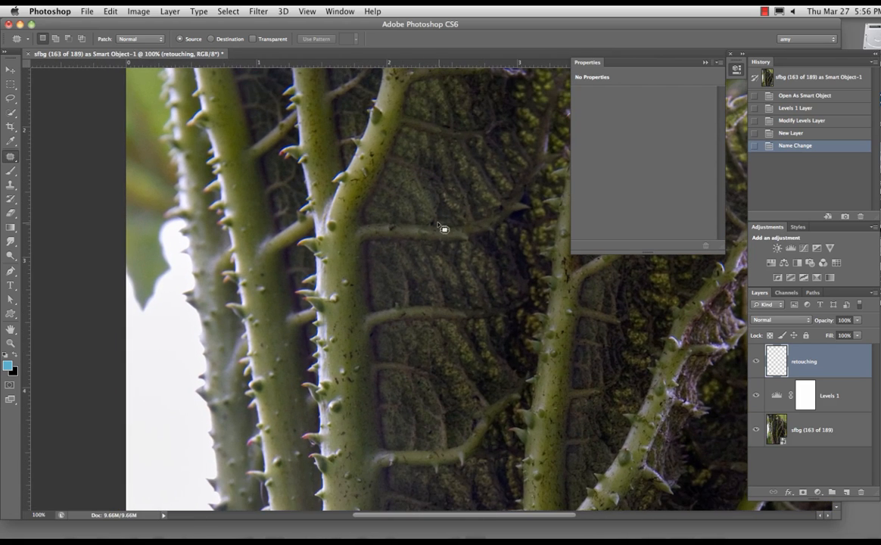
{"action": "left_click", "coordinate": [145, 41]}
{"action": "left_click", "coordinate": [137, 48]}
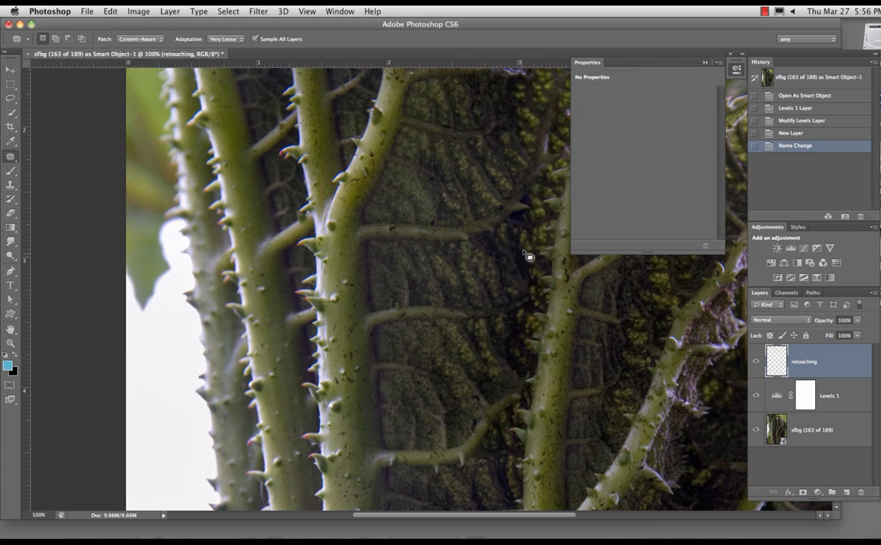
Patch two elongated areas on the dark leaf between the stems and a small spot on the neighbouring stem, deselecting after each
{"action": "mouse_move", "coordinate": [428, 250]}
{"action": "left_mouse_down"}
{"action": "mouse_move", "coordinate": [433, 292]}
{"action": "mouse_move", "coordinate": [448, 269]}
{"action": "mouse_move", "coordinate": [450, 289]}
{"action": "mouse_move", "coordinate": [480, 285]}
{"action": "left_mouse_up"}
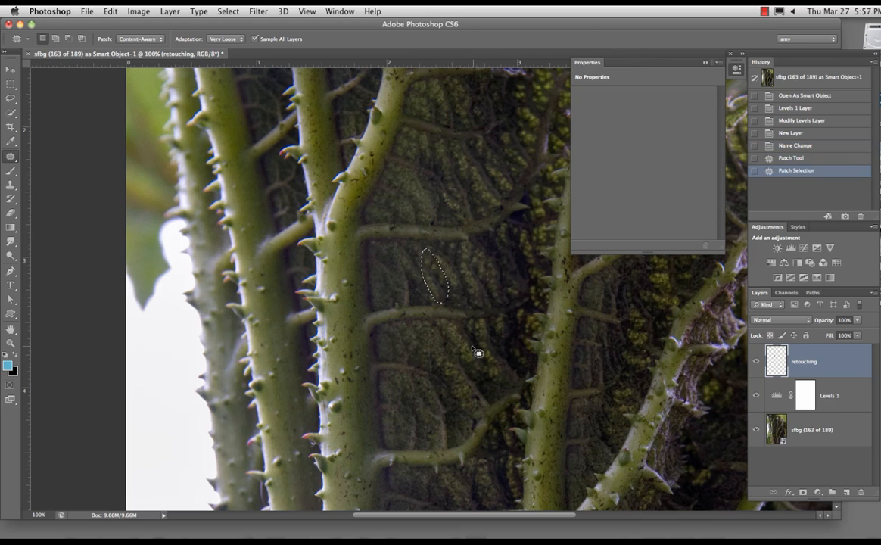
{"action": "key", "text": "super+d"}
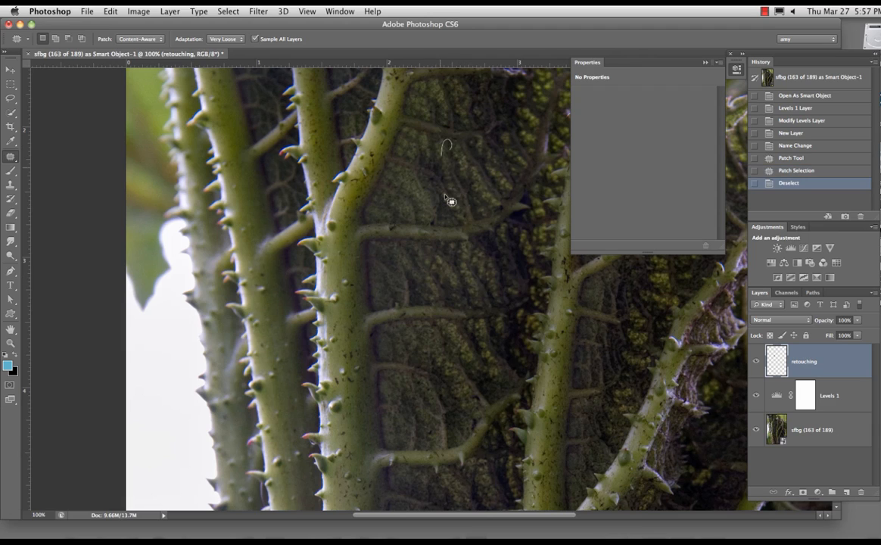
{"action": "mouse_move", "coordinate": [445, 195]}
{"action": "left_mouse_down"}
{"action": "mouse_move", "coordinate": [441, 158]}
{"action": "mouse_move", "coordinate": [404, 192]}
{"action": "left_mouse_up"}
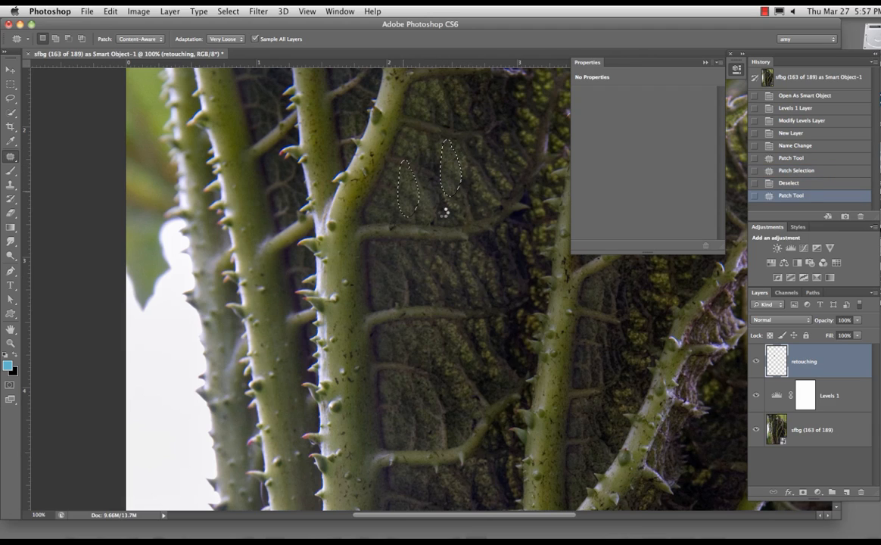
{"action": "key", "text": "super+d"}
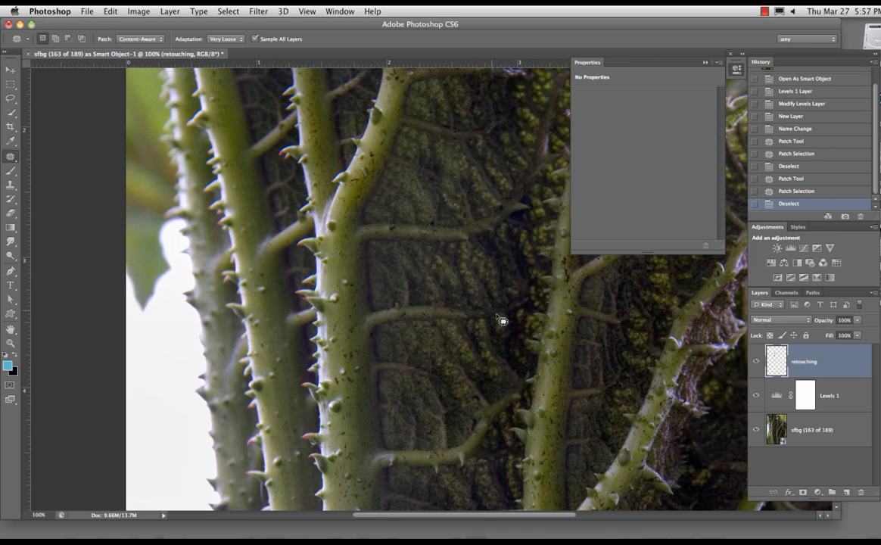
{"action": "mouse_move", "coordinate": [575, 319]}
{"action": "left_mouse_down"}
{"action": "mouse_move", "coordinate": [572, 310]}
{"action": "mouse_move", "coordinate": [568, 368]}
{"action": "left_mouse_up"}
{"action": "key", "text": "super+d"}
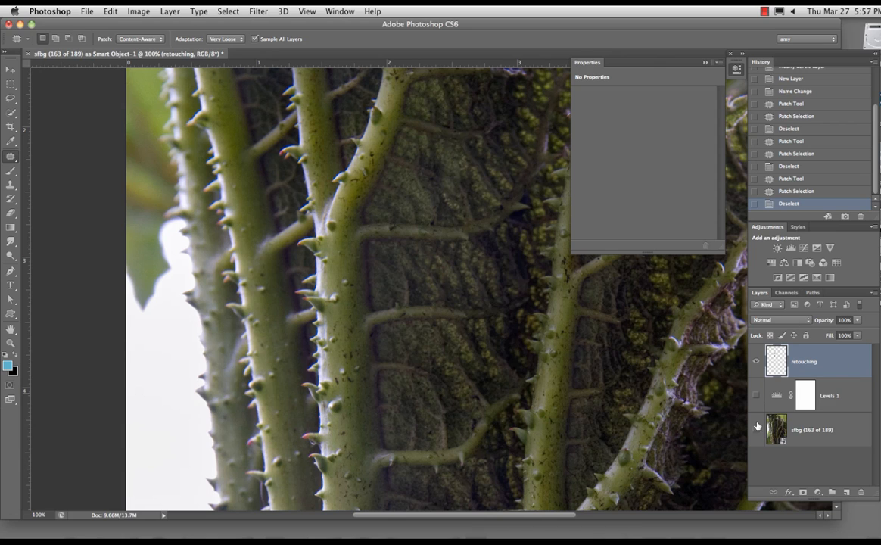
Hide the Levels 1 and photo layers to inspect the retouching patches alone, and show both layers again
{"action": "left_click_drag", "start_coordinate": [756, 395], "coordinate": [759, 432]}
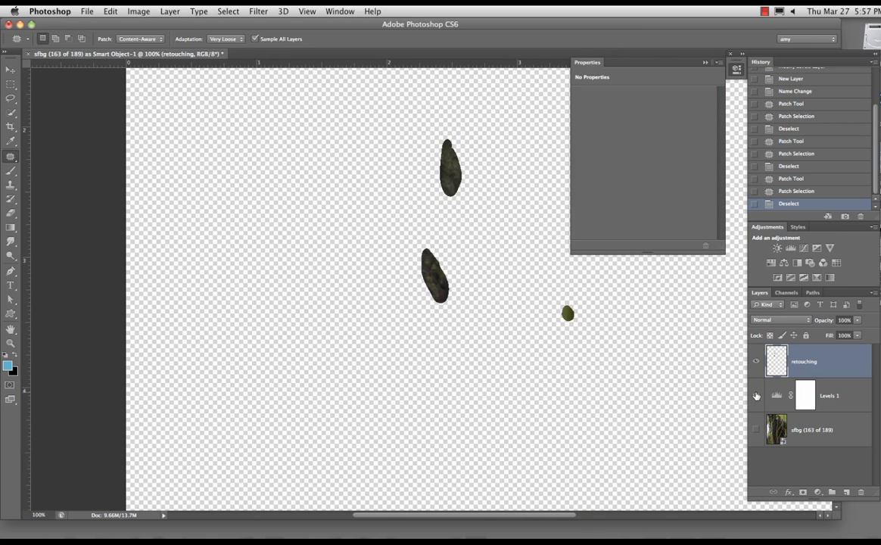
{"action": "left_click", "coordinate": [755, 433]}
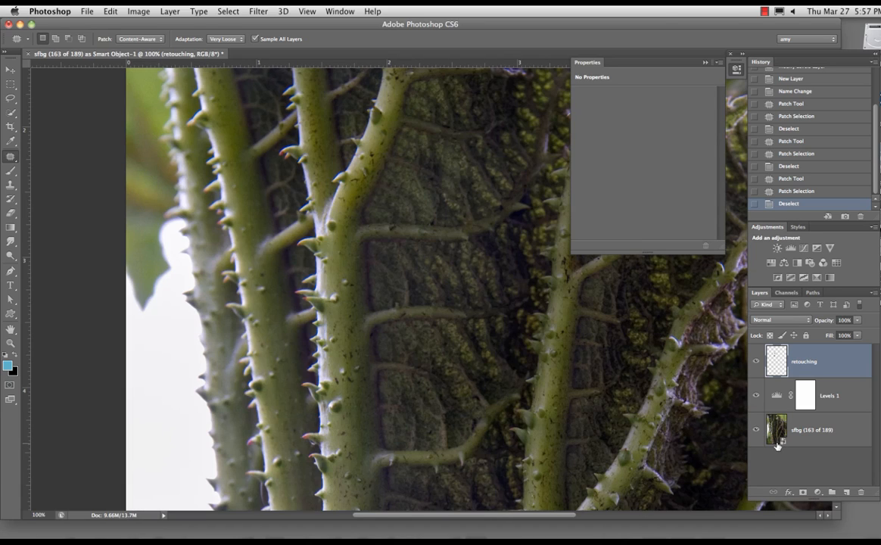
Open the contents of the sfbg (163 of 189) Smart Object layer for editing in Camera Raw
{"action": "key", "text": "super+minus"}
{"action": "key", "text": "super+minus"}
{"action": "key", "text": "super+minus"}
{"action": "key", "text": "super+minus"}
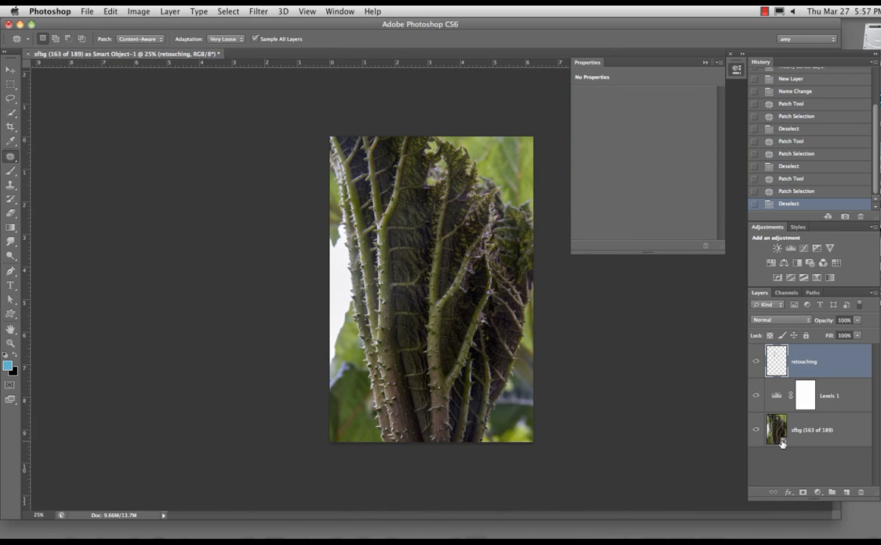
{"action": "left_click", "coordinate": [782, 443]}
{"action": "double_click", "coordinate": [777, 442]}
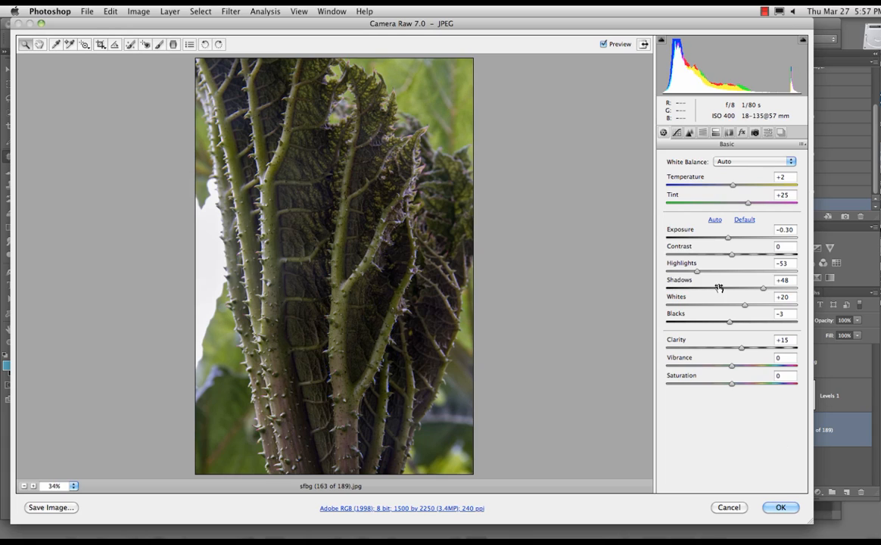
Try the Medium Contrast and Linear presets for the point tone curve and settle on Strong Contrast
{"action": "left_click", "coordinate": [677, 131]}
{"action": "left_click", "coordinate": [717, 177]}
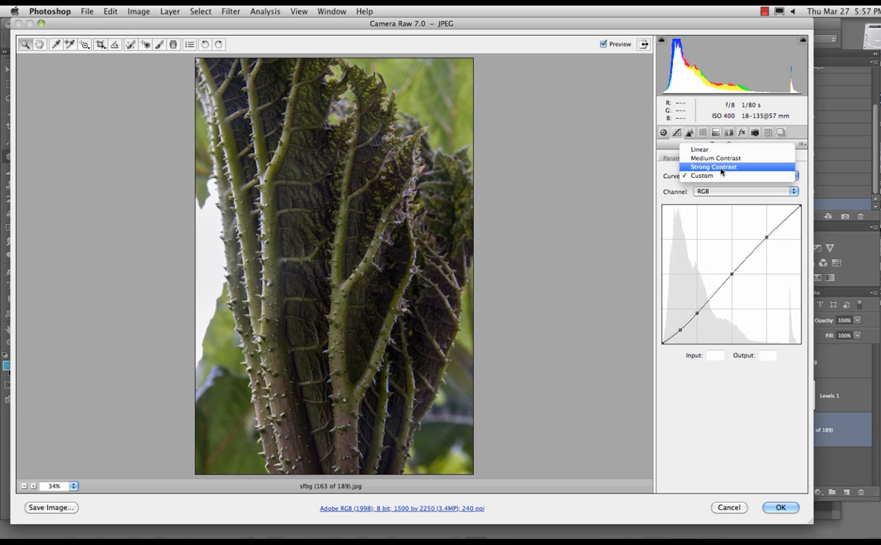
{"action": "left_click", "coordinate": [720, 159]}
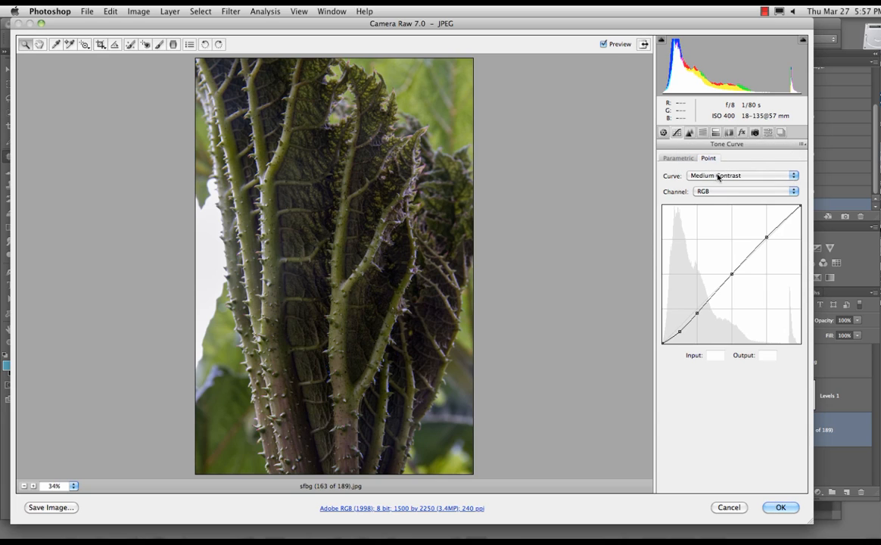
{"action": "left_click", "coordinate": [719, 172]}
{"action": "left_click", "coordinate": [713, 168]}
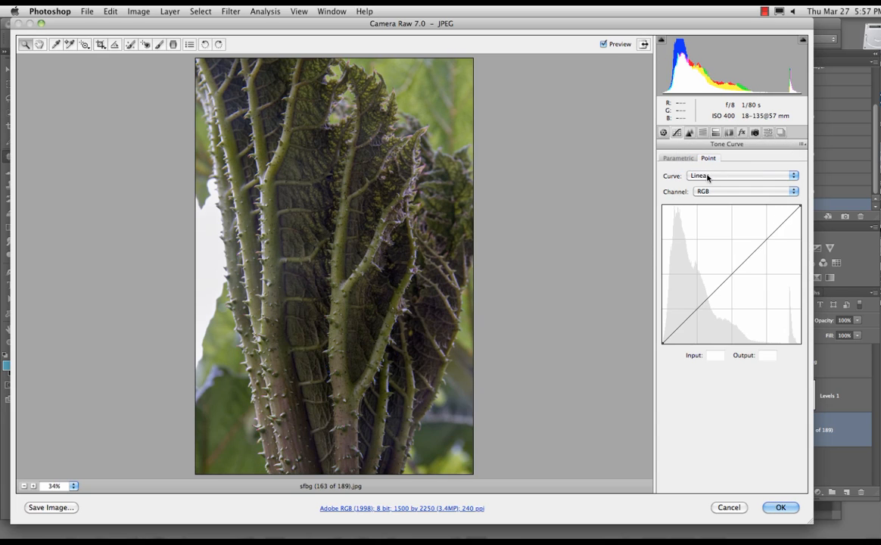
{"action": "left_click", "coordinate": [702, 175]}
{"action": "left_click", "coordinate": [708, 193]}
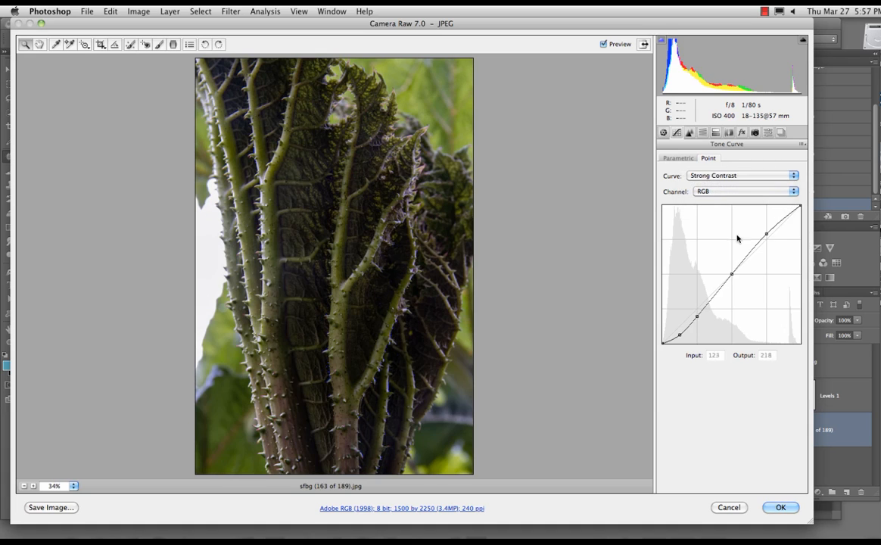
Lower the Exposure to -2.85 and apply the Camera Raw settings to the Smart Object
{"action": "left_click", "coordinate": [663, 133]}
{"action": "left_click_drag", "start_coordinate": [727, 236], "coordinate": [697, 249]}
{"action": "left_click", "coordinate": [780, 506]}
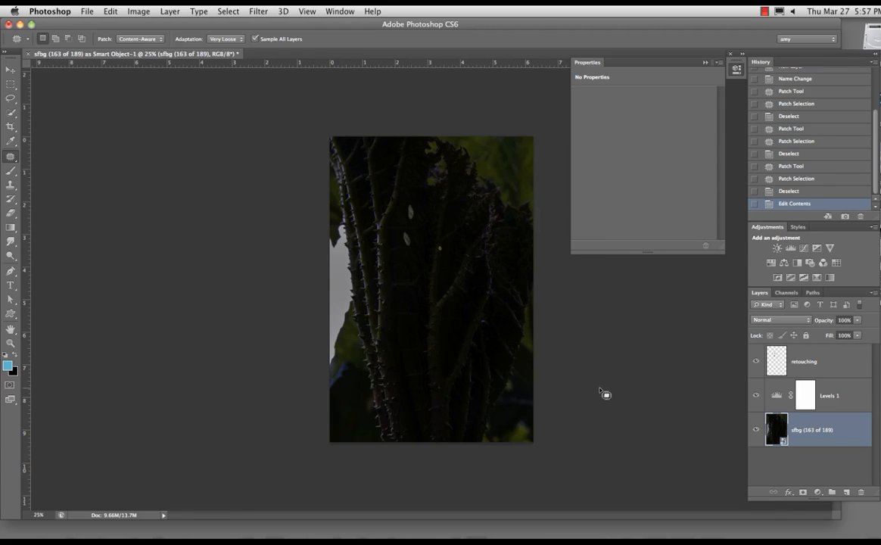
Reopen the Smart Object in Camera Raw, set the Exposure to +0.20 and apply the change
{"action": "left_click_drag", "start_coordinate": [778, 438], "coordinate": [783, 442]}
{"action": "double_click", "coordinate": [779, 439]}
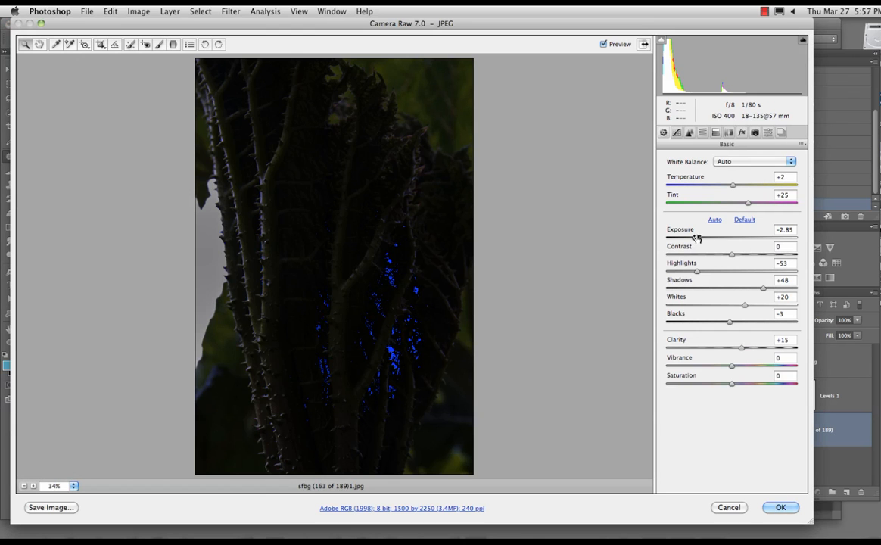
{"action": "left_click_drag", "start_coordinate": [705, 240], "coordinate": [734, 242]}
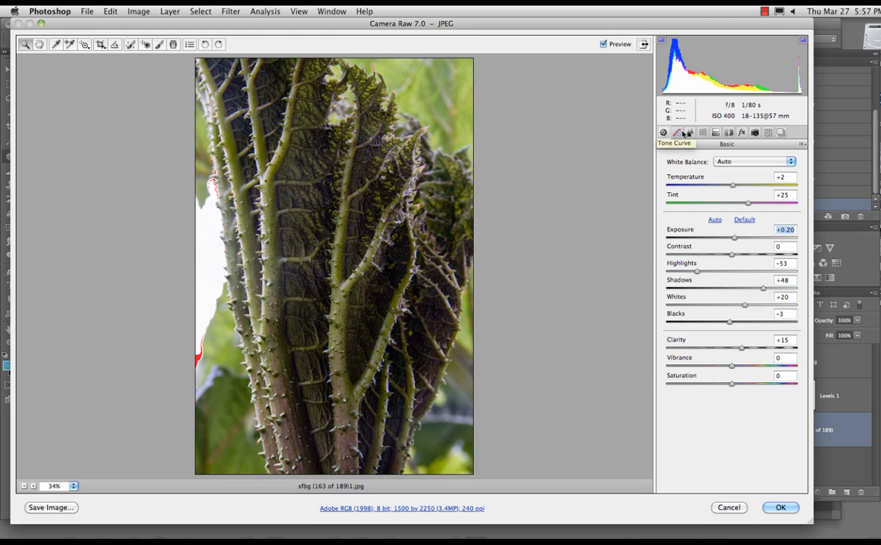
{"action": "left_click", "coordinate": [780, 507]}
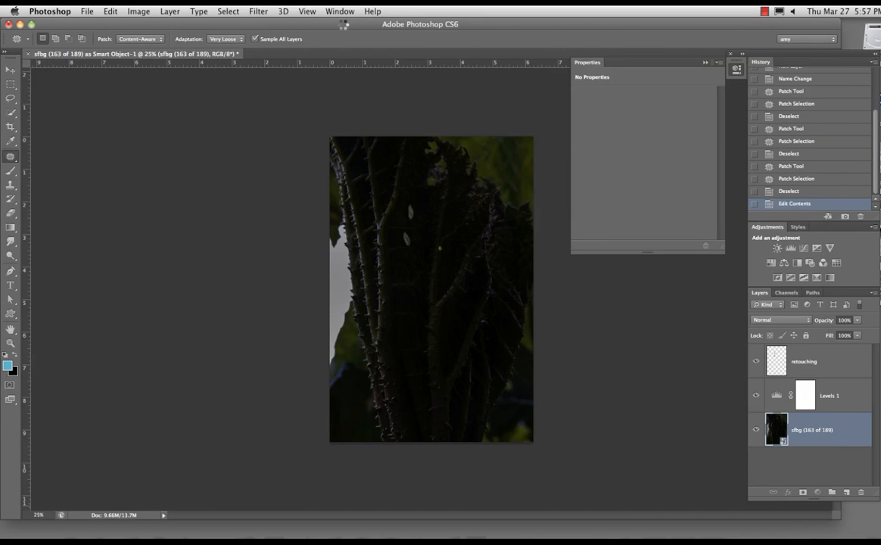
Close the document, saving it in Photoshop format on the external drive as sfbg (163 of 189) as Smart Object-1.psd
{"action": "left_click", "coordinate": [9, 24]}
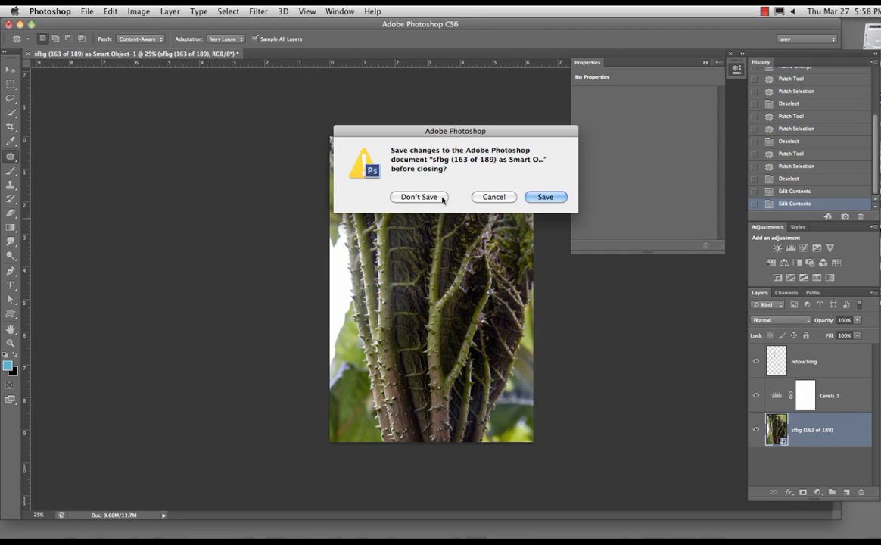
{"action": "left_click", "coordinate": [546, 198]}
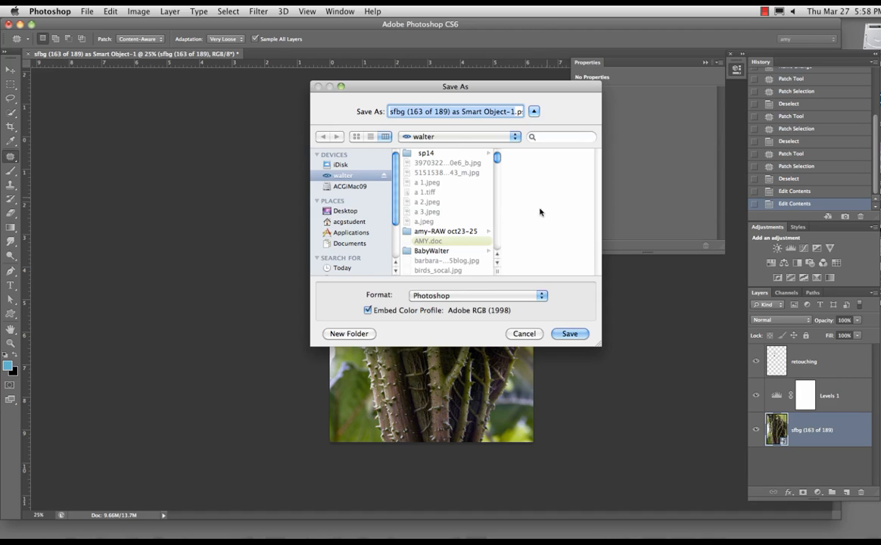
{"action": "left_click", "coordinate": [502, 112]}
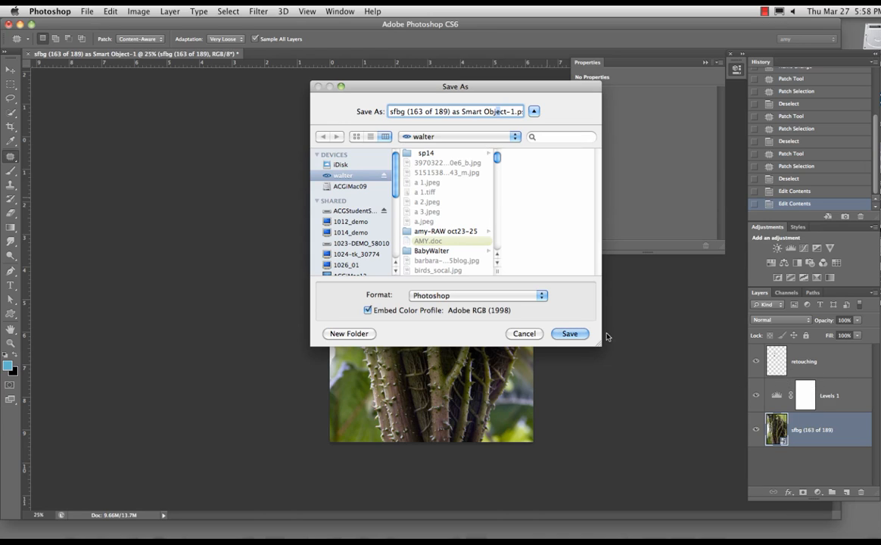
{"action": "left_click", "coordinate": [569, 335]}
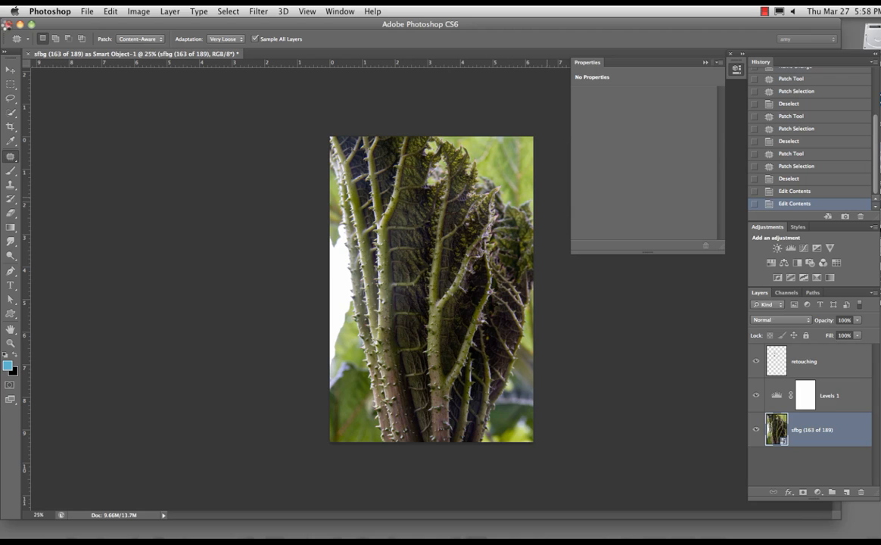
{"action": "left_click", "coordinate": [7, 24]}
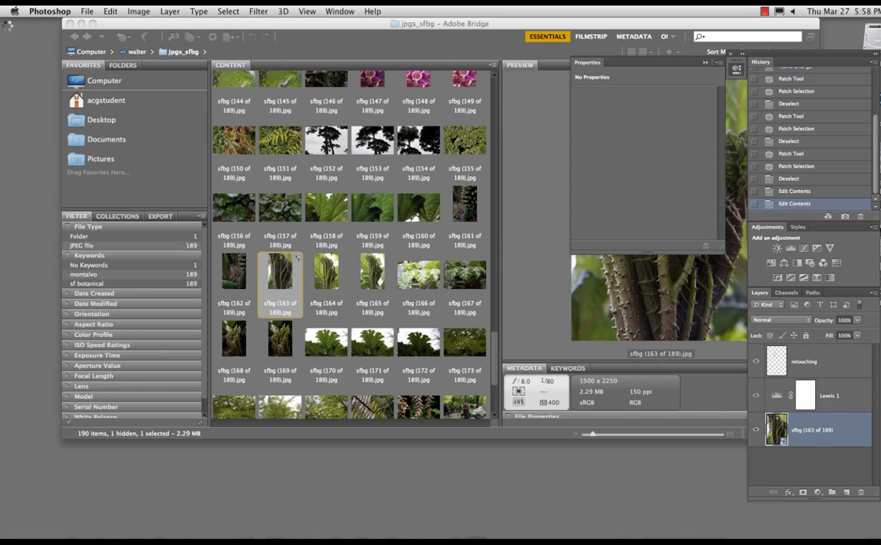
In Bridge, go to the external drive's top-level folder and open sfbg (163 of 189) as Smart Object-1.psd
{"action": "left_click", "coordinate": [309, 298]}
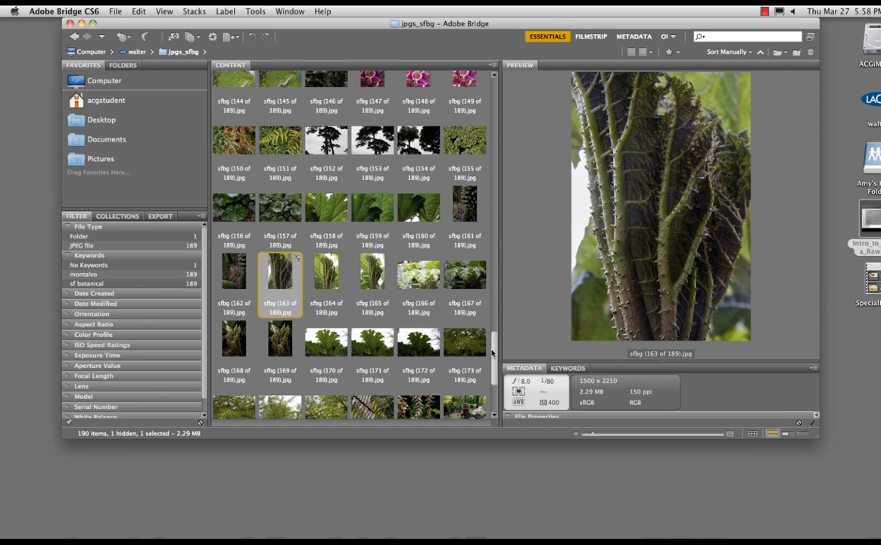
{"action": "left_click_drag", "start_coordinate": [493, 359], "coordinate": [496, 263]}
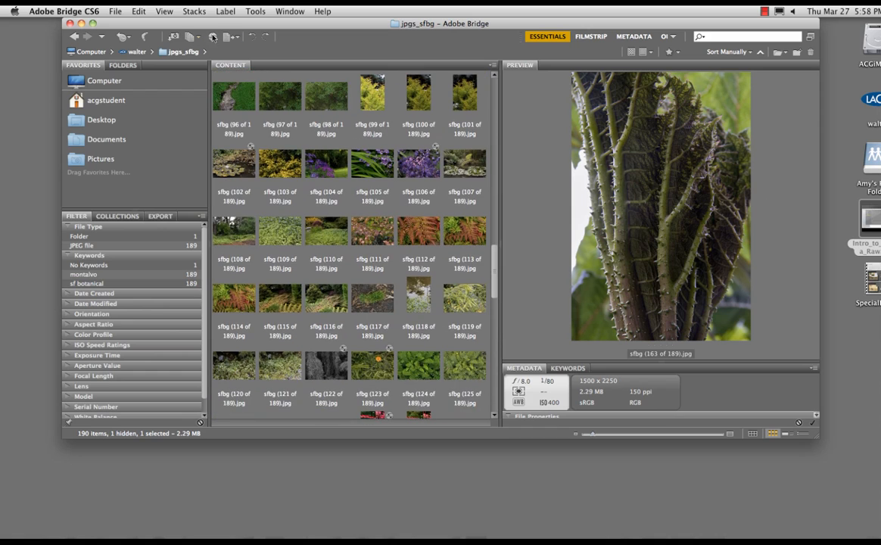
{"action": "left_click", "coordinate": [136, 51]}
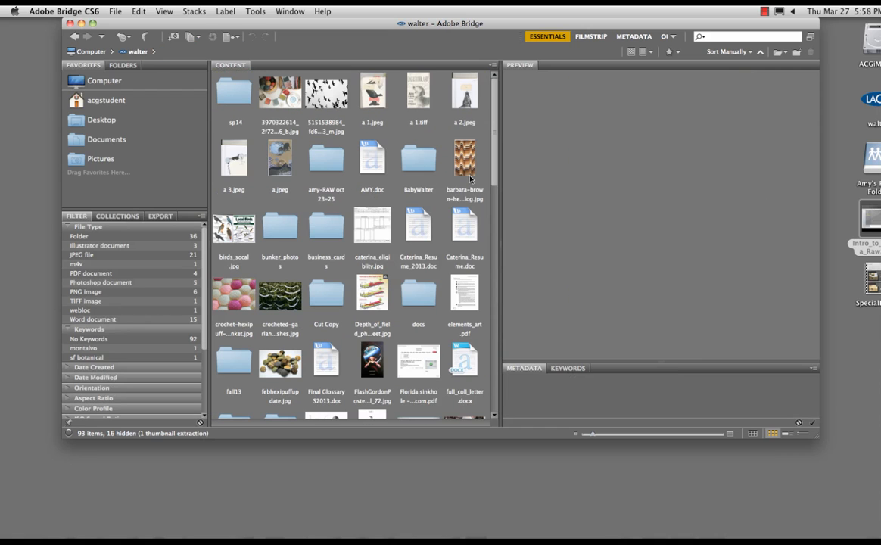
{"action": "left_click_drag", "start_coordinate": [496, 142], "coordinate": [494, 292]}
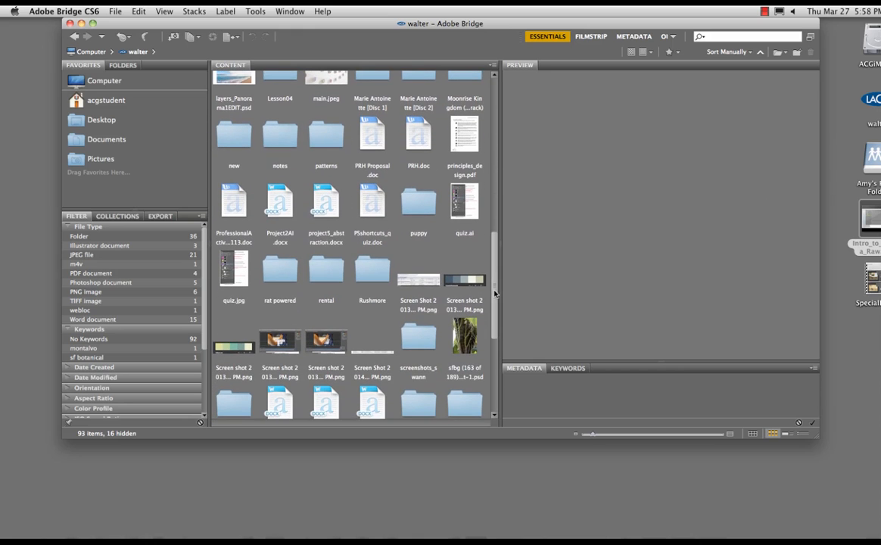
{"action": "left_click", "coordinate": [466, 341]}
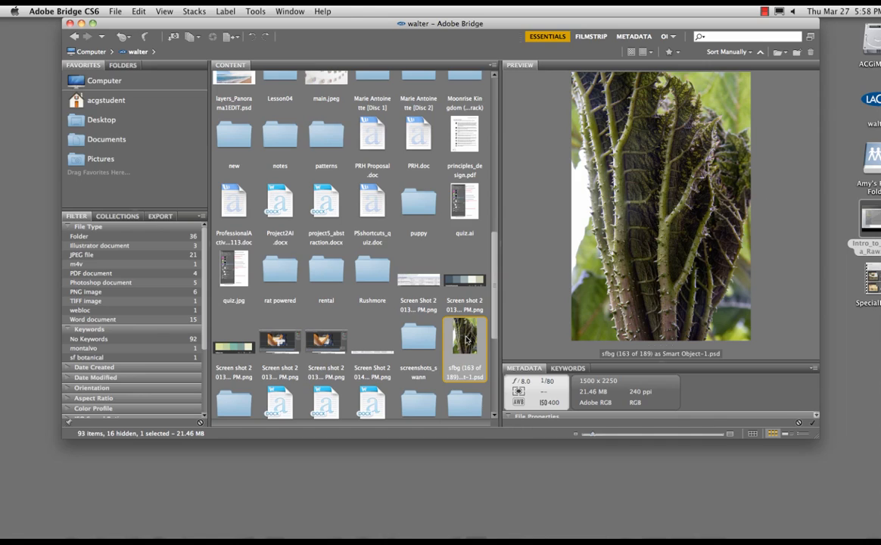
{"action": "double_click", "coordinate": [466, 341]}
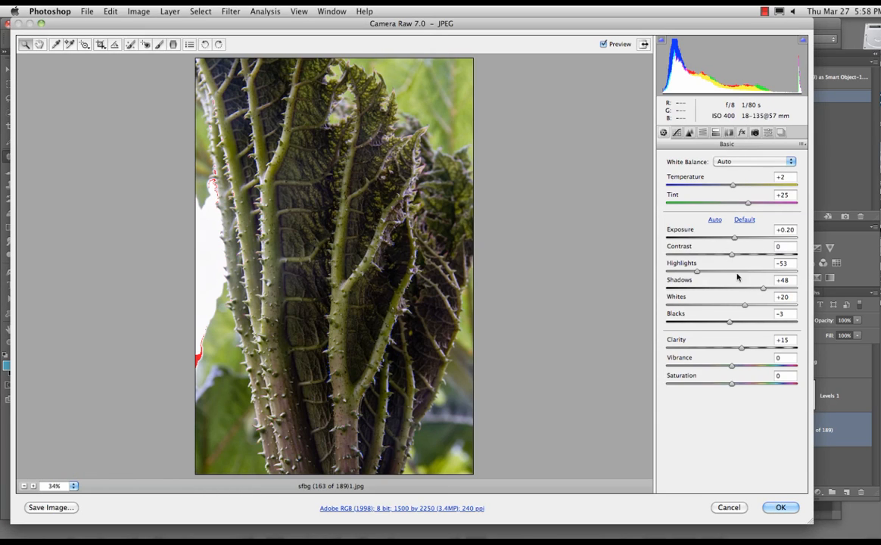
Slightly lower the Whites in the Smart Object's Camera Raw settings
{"action": "left_click_drag", "start_coordinate": [747, 305], "coordinate": [742, 306]}
Try a grayscale conversion with the Reds raised to +49 and the Oranges to +7, and turn the conversion off again
{"action": "left_click", "coordinate": [702, 132]}
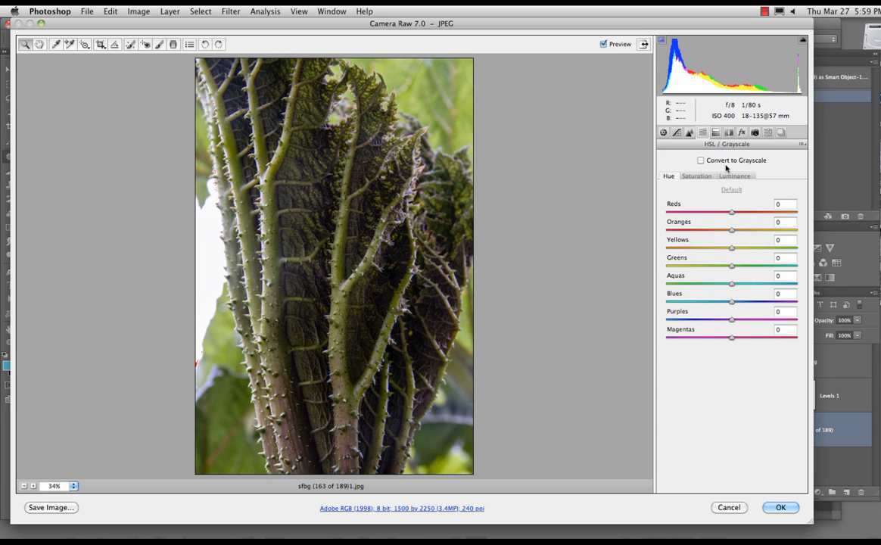
{"action": "left_click", "coordinate": [700, 160]}
{"action": "left_click_drag", "start_coordinate": [719, 229], "coordinate": [775, 213]}
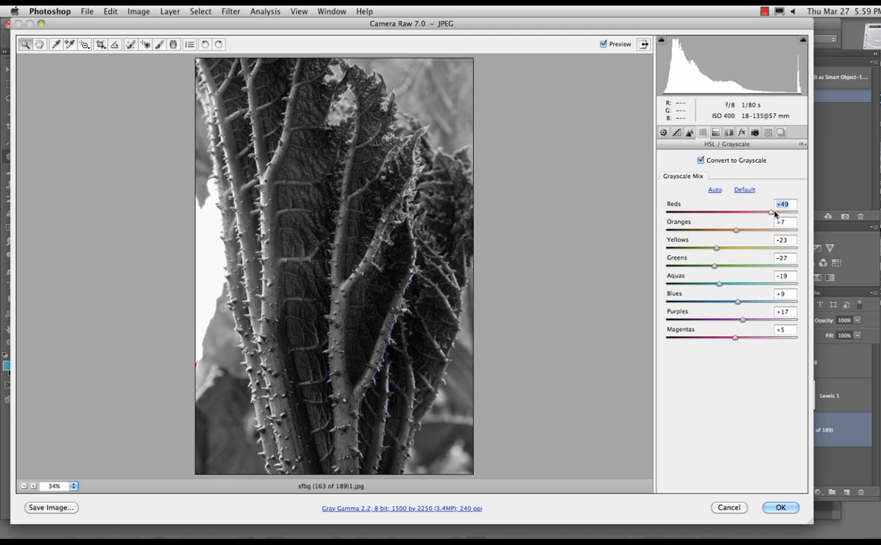
{"action": "mouse_move", "coordinate": [735, 300]}
{"action": "left_mouse_down"}
{"action": "mouse_move", "coordinate": [782, 305]}
{"action": "mouse_move", "coordinate": [716, 300]}
{"action": "mouse_move", "coordinate": [746, 303]}
{"action": "left_mouse_up"}
{"action": "left_click", "coordinate": [701, 161]}
Try a split-toning highlights Hue of 117 on the color version of the photo
{"action": "left_click", "coordinate": [689, 131]}
{"action": "left_click", "coordinate": [717, 133]}
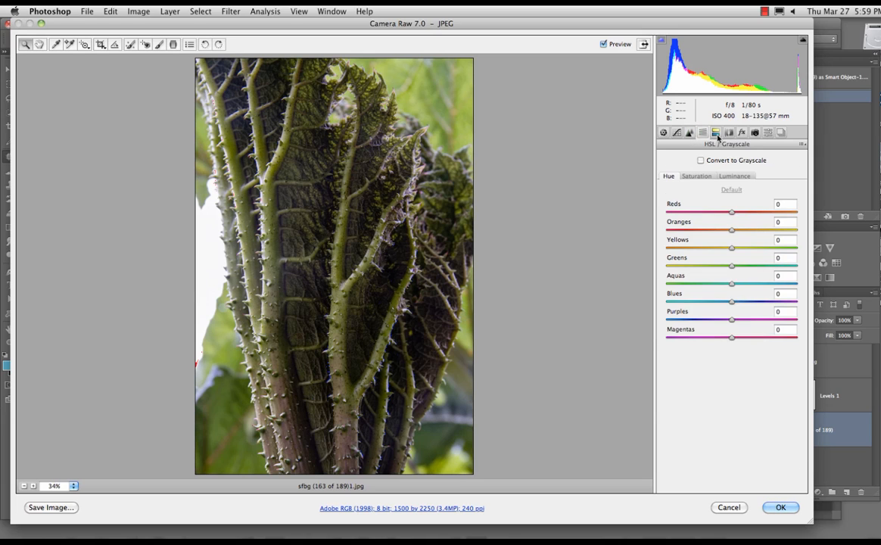
{"action": "left_click", "coordinate": [722, 135]}
{"action": "left_click_drag", "start_coordinate": [670, 178], "coordinate": [712, 178]}
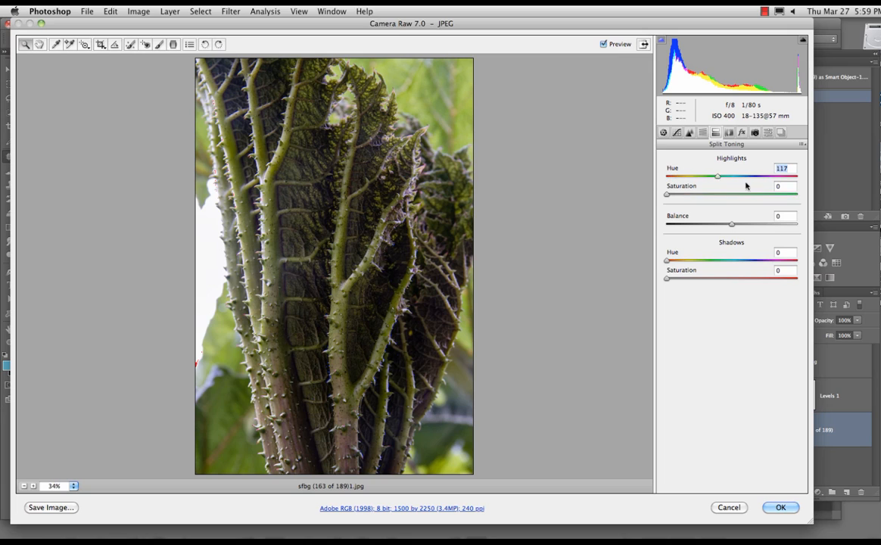
Convert the photo to grayscale and set the split-toning highlights to Hue 80 and Saturation 27
{"action": "left_click", "coordinate": [704, 134]}
{"action": "left_click", "coordinate": [701, 160]}
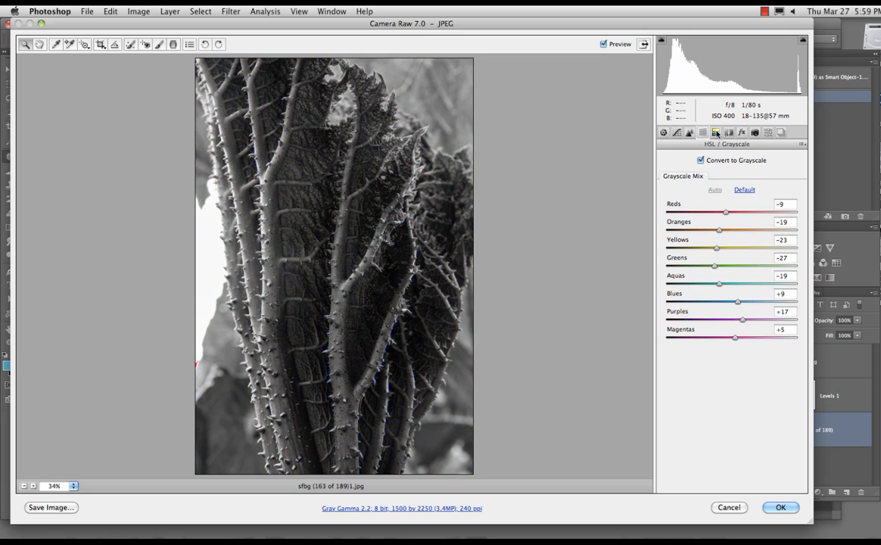
{"action": "left_click", "coordinate": [715, 132]}
{"action": "left_click_drag", "start_coordinate": [711, 179], "coordinate": [704, 199]}
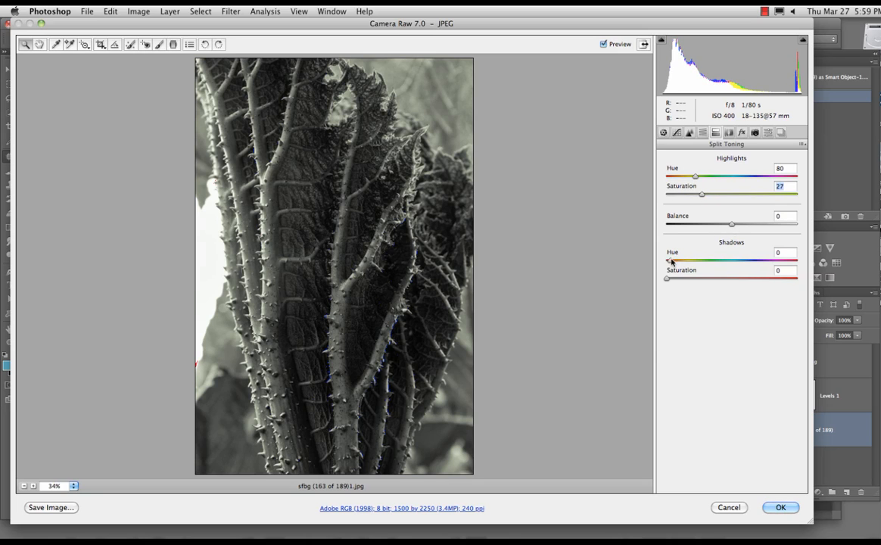
Set the split-toning shadows to Hue 245 and Saturation 18, and apply the Camera Raw settings to the Smart Object
{"action": "left_click_drag", "start_coordinate": [667, 260], "coordinate": [756, 264]}
{"action": "left_click_drag", "start_coordinate": [667, 281], "coordinate": [690, 279]}
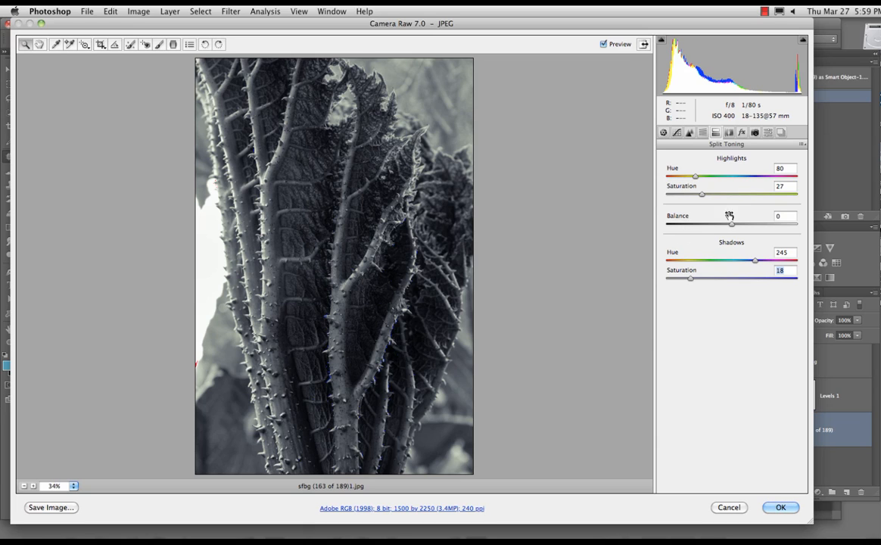
{"action": "left_click", "coordinate": [780, 507]}
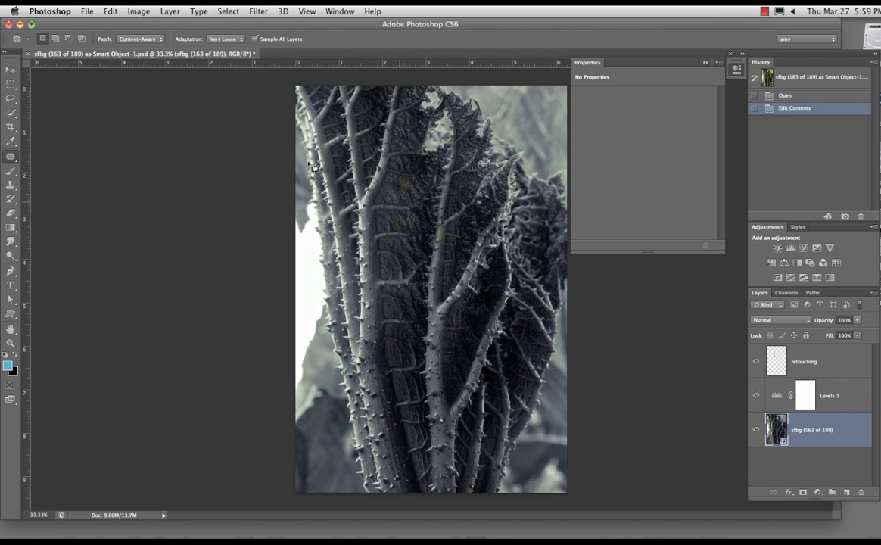
Close sfbg (163 of 189) as Smart Object-1.psd, saving its changes, and switch to Bridge
{"action": "left_click", "coordinate": [7, 25]}
{"action": "left_click", "coordinate": [492, 198]}
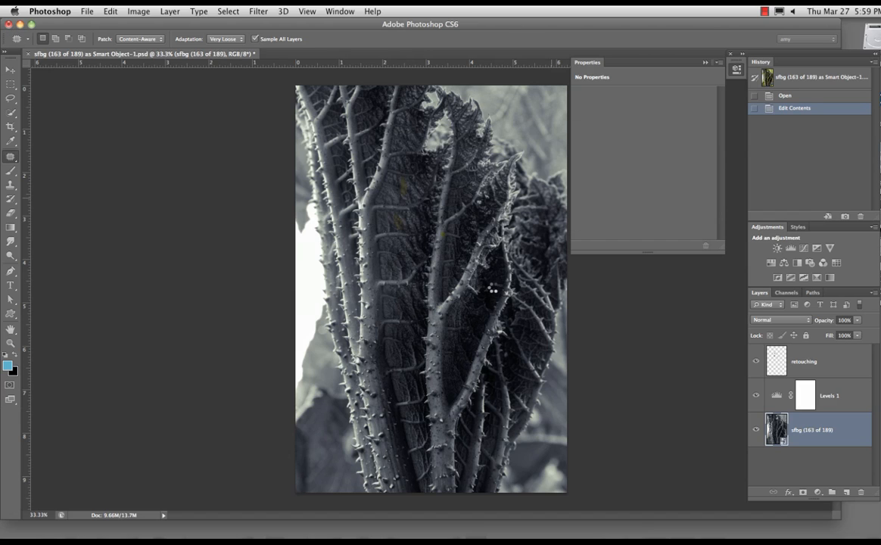
{"action": "key", "text": "super+alt+o"}
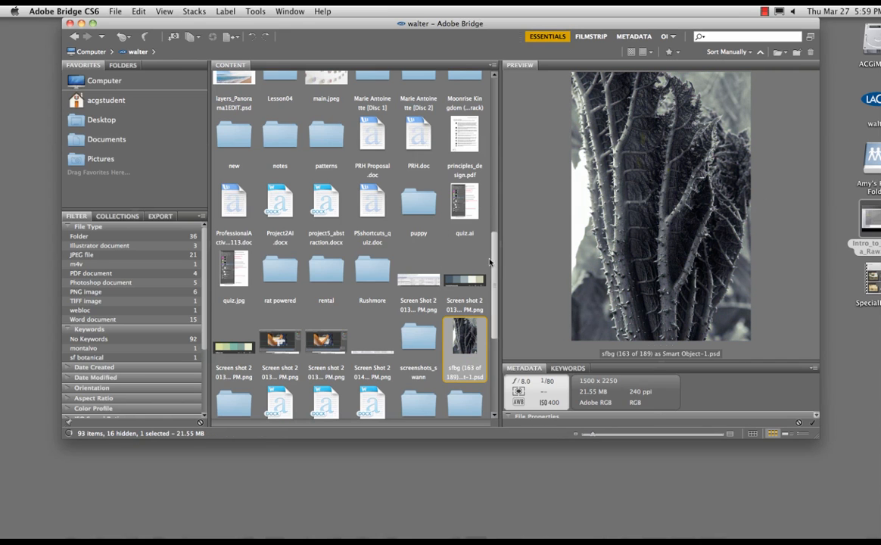
Go to the jpgs_sfbg folder on the external drive and open sfbg (15 of 189).jpg in Photoshop
{"action": "left_click_drag", "start_coordinate": [494, 258], "coordinate": [494, 200]}
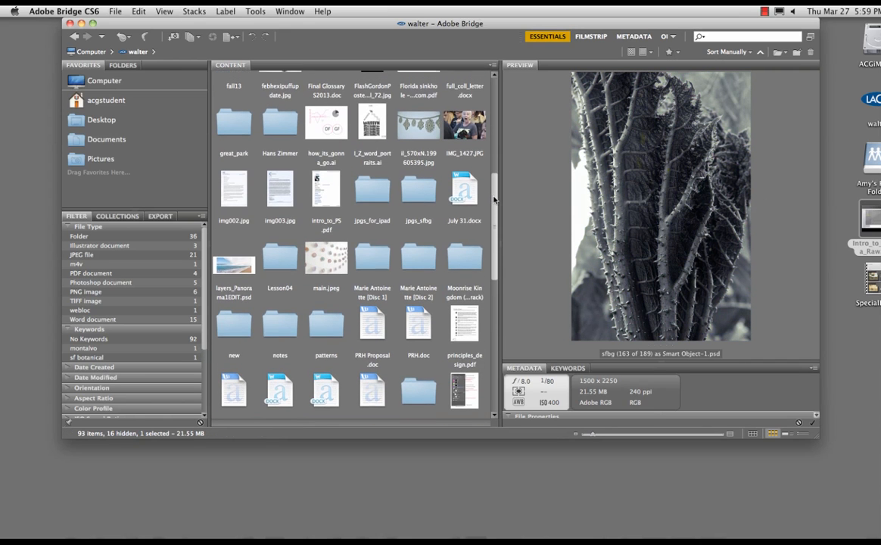
{"action": "double_click", "coordinate": [419, 189]}
{"action": "double_click", "coordinate": [380, 221]}
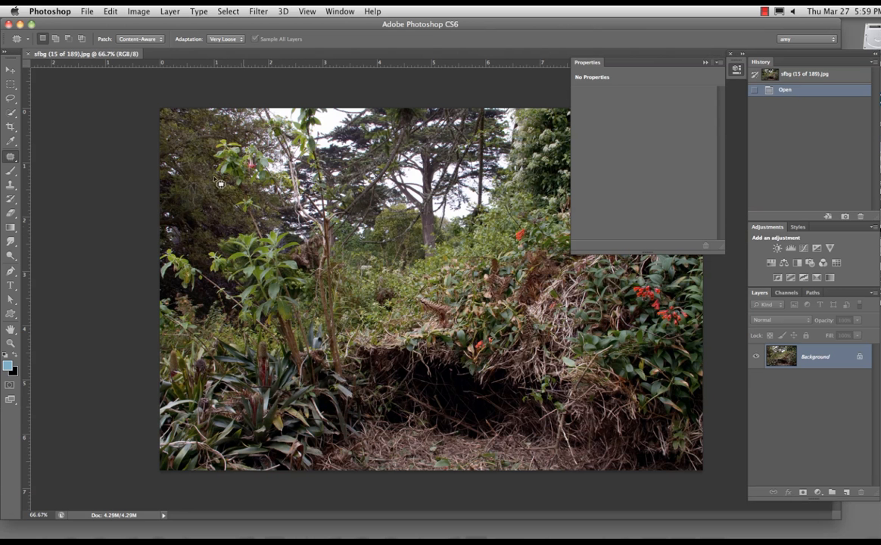
From Bridge, open sfbg (15 of 189).jpg in Camera Raw and set Highlights to -64, Shadows to +45 and Blacks to +32
{"action": "key", "text": "super+Tab"}
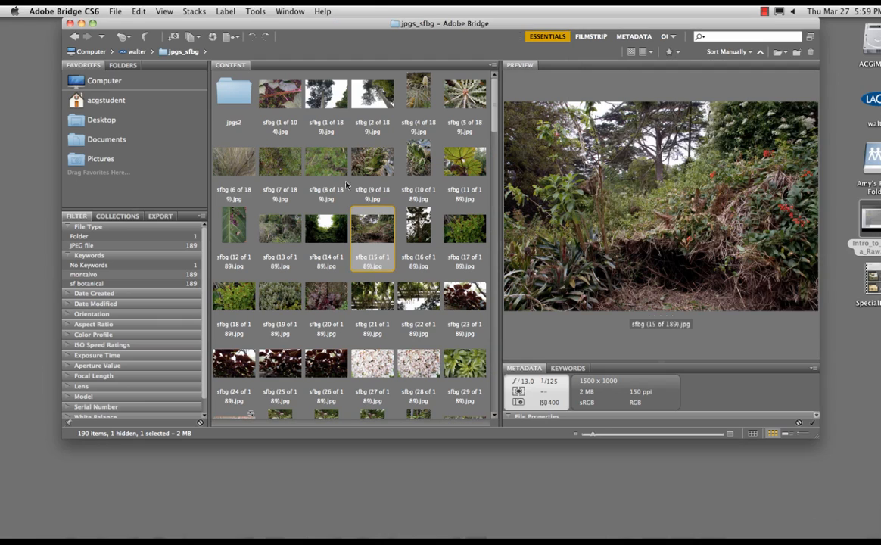
{"action": "left_click", "coordinate": [213, 37]}
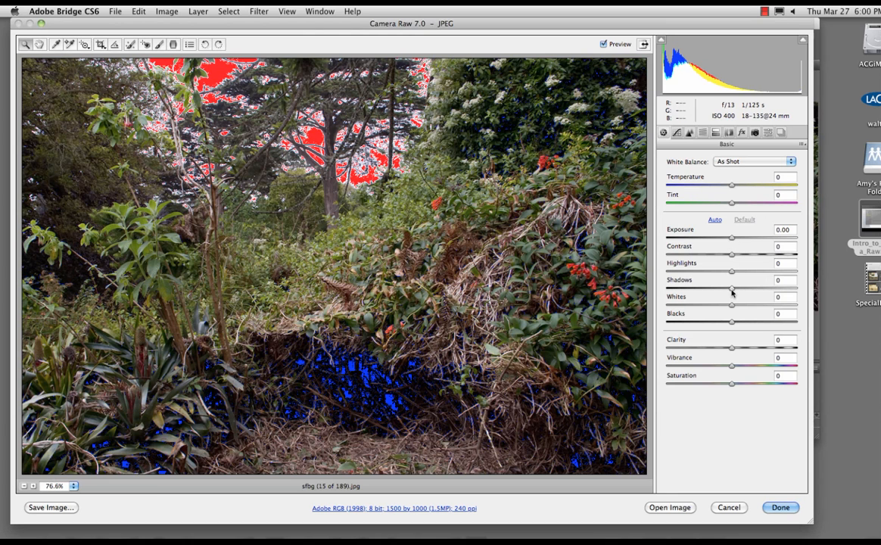
{"action": "left_click_drag", "start_coordinate": [731, 289], "coordinate": [689, 270]}
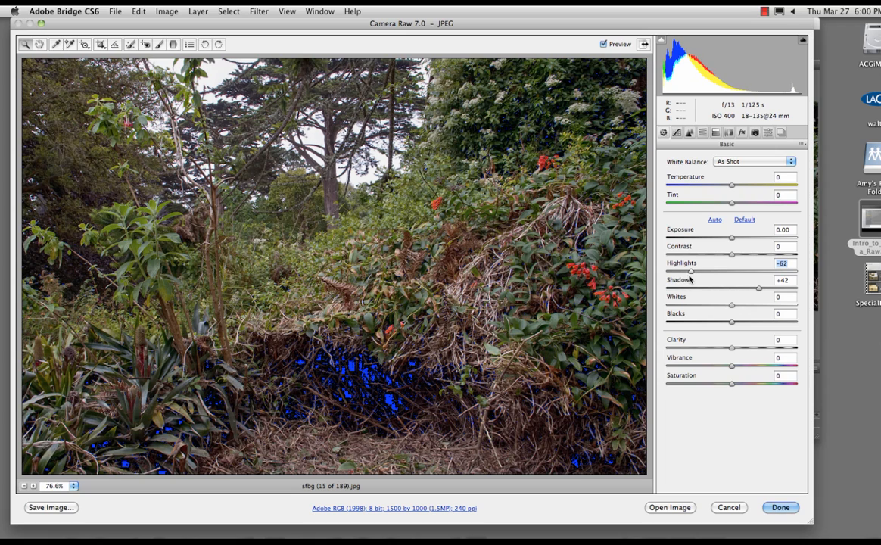
{"action": "mouse_move", "coordinate": [760, 291]}
{"action": "left_mouse_down"}
{"action": "mouse_move", "coordinate": [769, 292]}
{"action": "mouse_move", "coordinate": [760, 292]}
{"action": "left_mouse_up"}
{"action": "left_click_drag", "start_coordinate": [732, 320], "coordinate": [751, 324]}
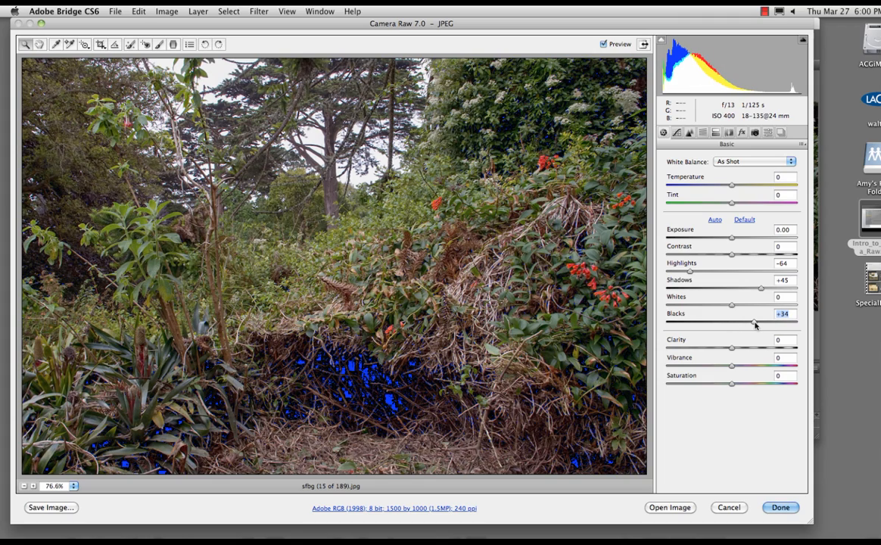
Set the Clarity to +21 and the Exposure to +0.45, and open the photo in Photoshop as a Smart Object
{"action": "left_click_drag", "start_coordinate": [731, 348], "coordinate": [746, 348]}
{"action": "mouse_move", "coordinate": [730, 237]}
{"action": "left_mouse_down"}
{"action": "mouse_move", "coordinate": [749, 238]}
{"action": "mouse_move", "coordinate": [738, 239]}
{"action": "left_mouse_up"}
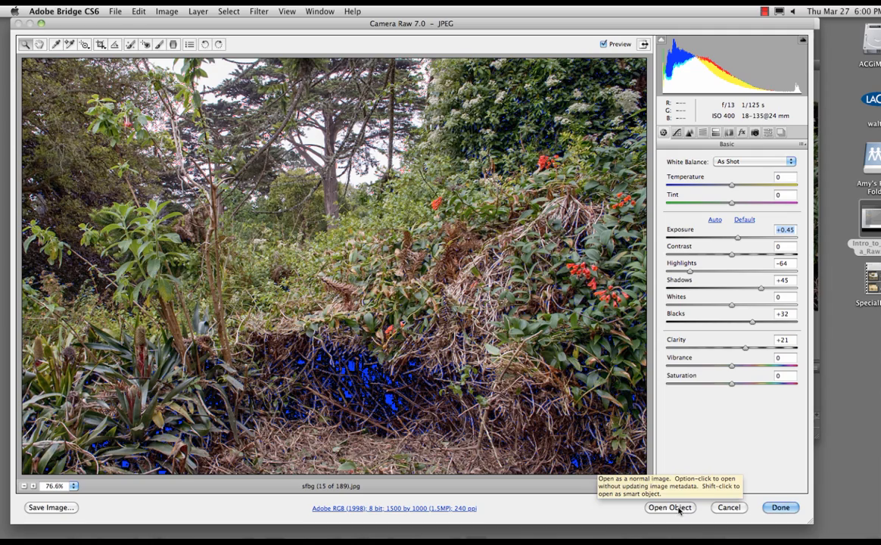
{"action": "left_click", "coordinate": [679, 509]}
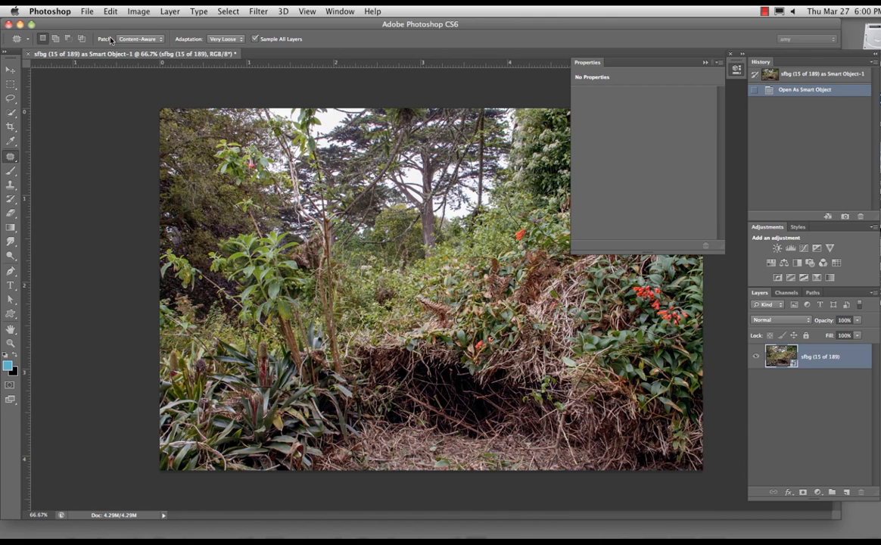
Save the document in Photoshop format on the external drive as sfbg (15 of 189) as Smart Object-1.psd
{"action": "left_click", "coordinate": [87, 11]}
{"action": "left_click", "coordinate": [112, 137]}
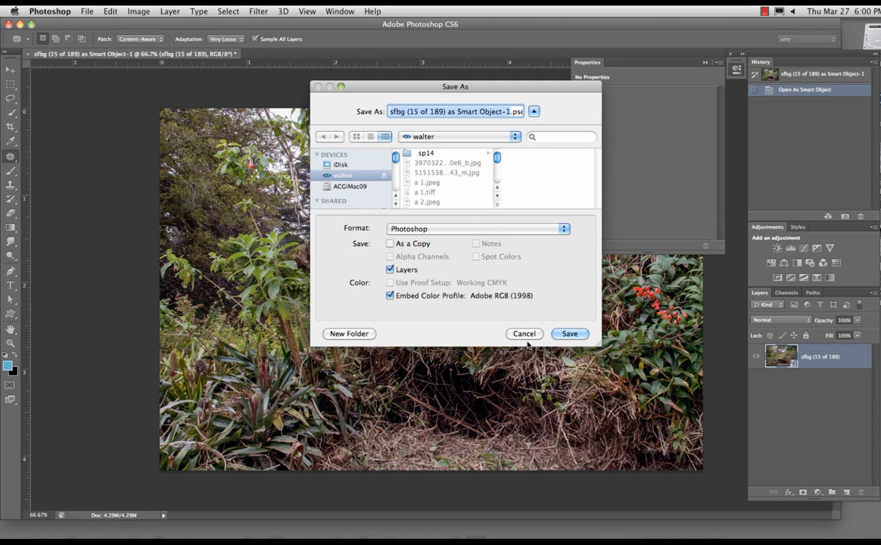
{"action": "left_click", "coordinate": [569, 334]}
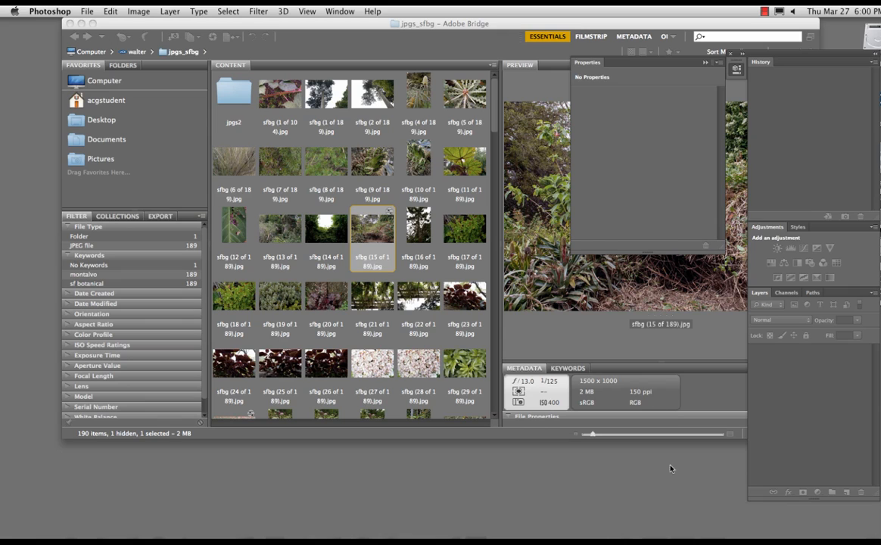
Open SpecialFX.pdf from the desktop in Preview, widen its window and reduce the page magnification
{"action": "double_click", "coordinate": [873, 280]}
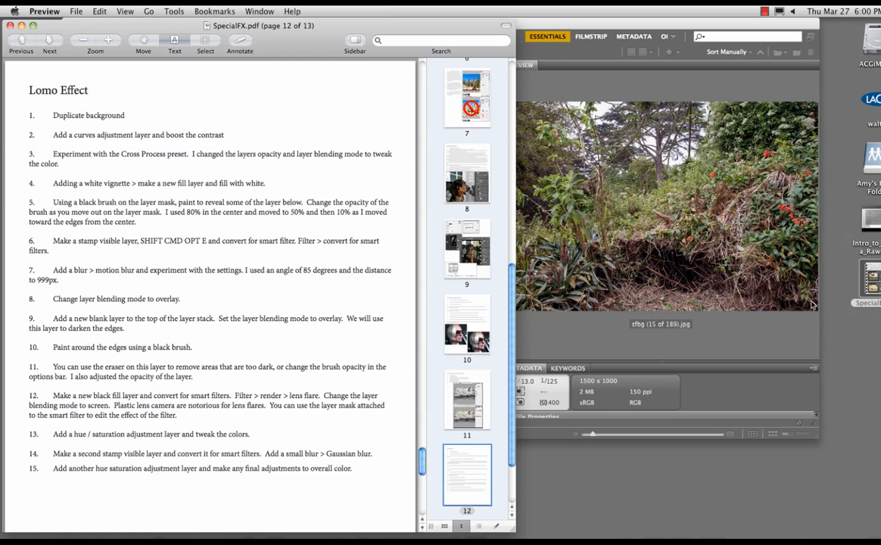
{"action": "left_click_drag", "start_coordinate": [512, 532], "coordinate": [754, 459]}
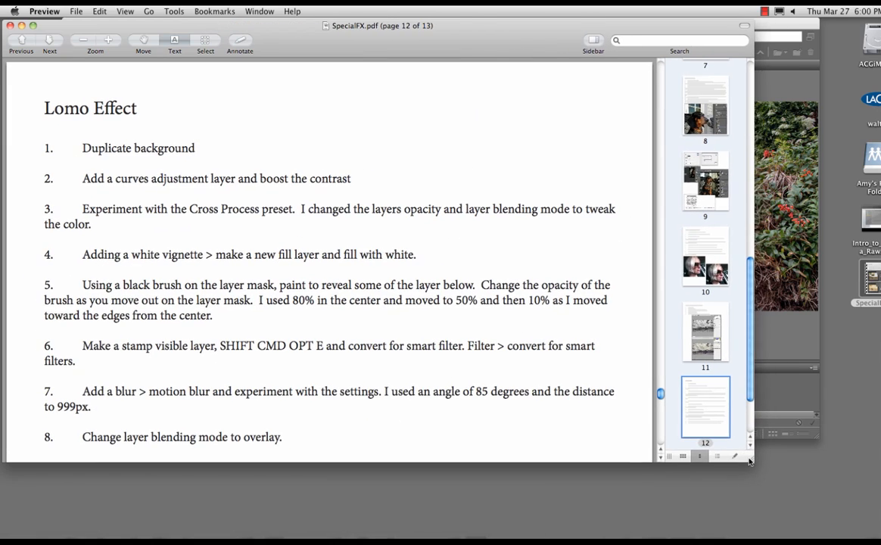
{"action": "key", "text": "super+minus"}
{"action": "key", "text": "super+minus"}
{"action": "key", "text": "super+minus"}
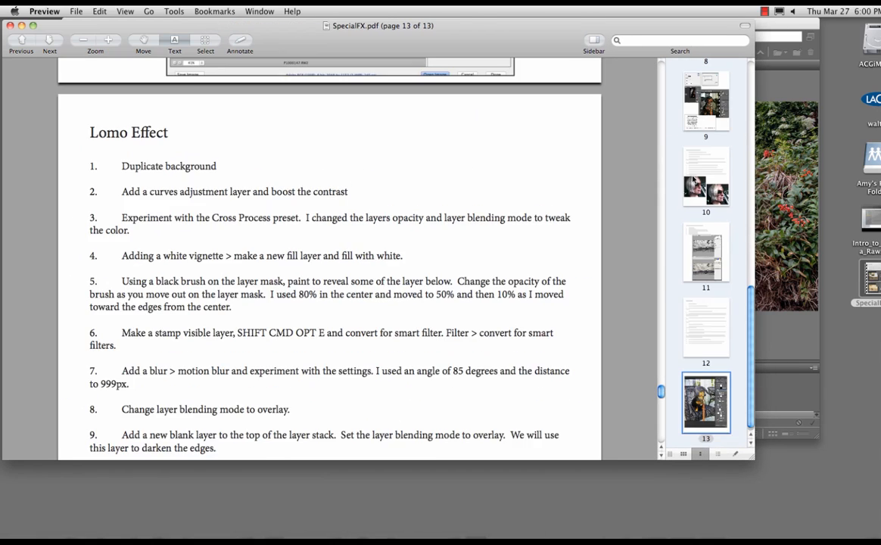
Enlarge the window and look through the handout's aged paper, soft focus, panorama, single-image HDR and three-exposure HDR instructions
{"action": "left_click_drag", "start_coordinate": [750, 310], "coordinate": [748, 79]}
{"action": "left_click", "coordinate": [706, 102]}
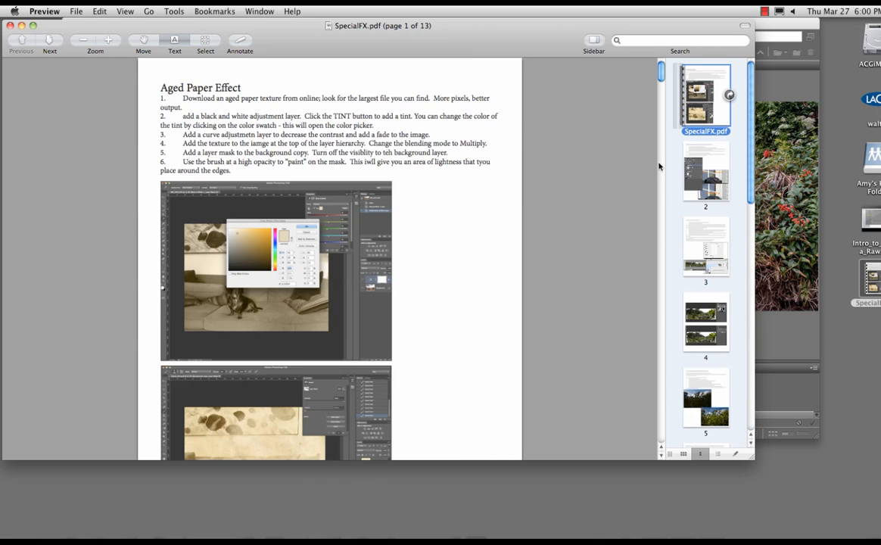
{"action": "scroll", "coordinate": [711, 167], "scroll_direction": "down", "scroll_amount": 3}
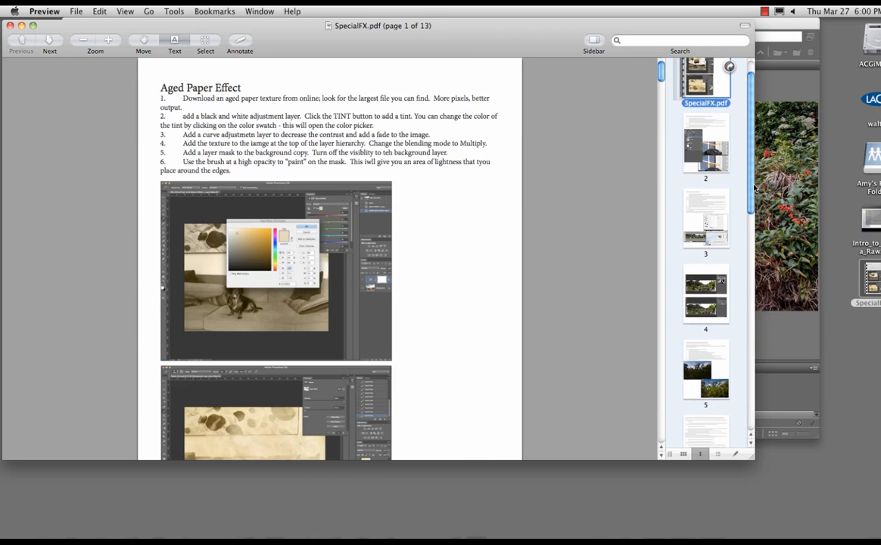
{"action": "left_click", "coordinate": [707, 140]}
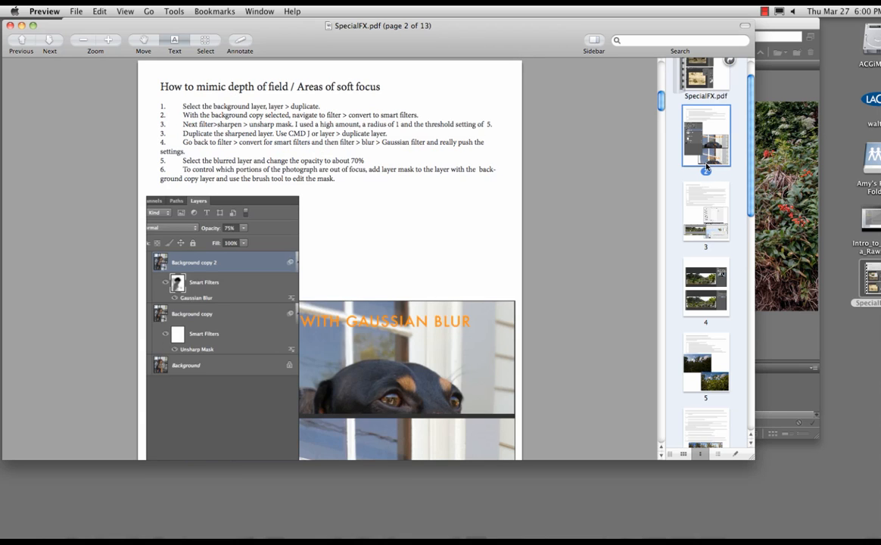
{"action": "left_click_drag", "start_coordinate": [752, 458], "coordinate": [877, 533]}
{"action": "left_click", "coordinate": [792, 256]}
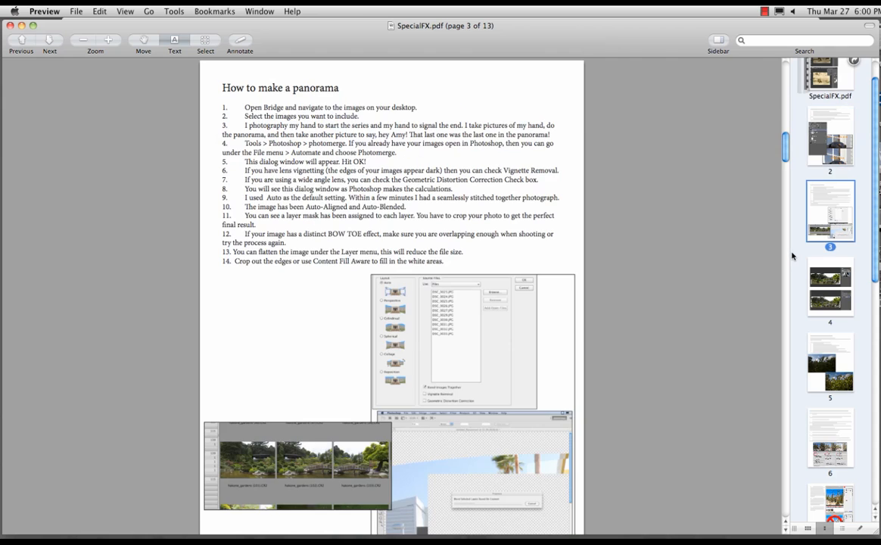
{"action": "key", "text": "Down"}
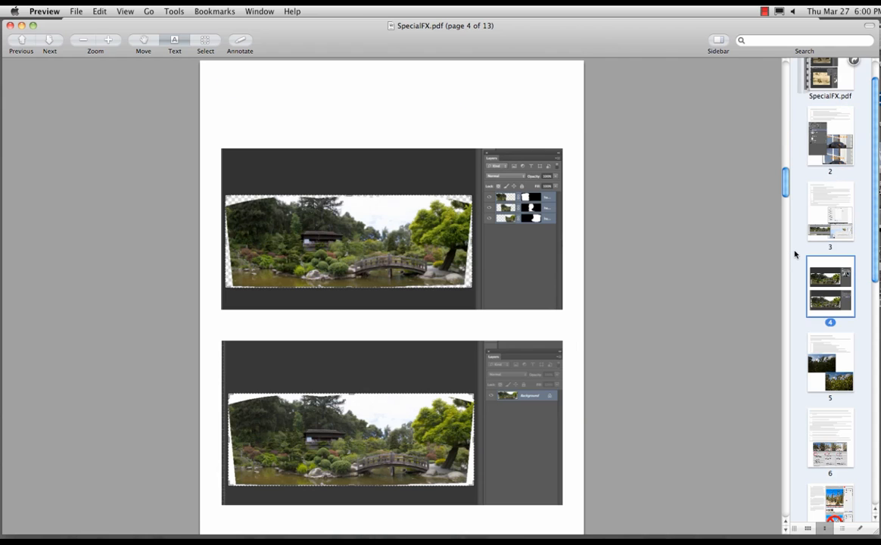
{"action": "key", "text": "Down"}
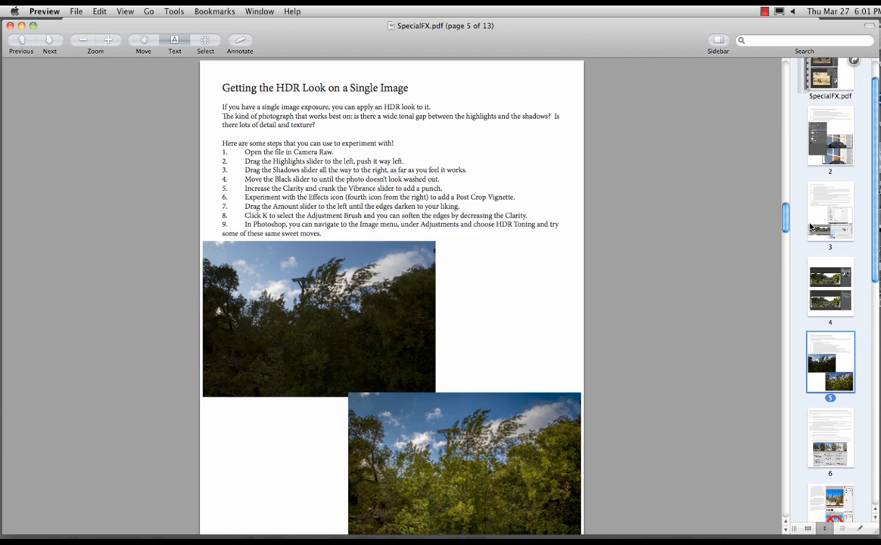
{"action": "key", "text": "Down"}
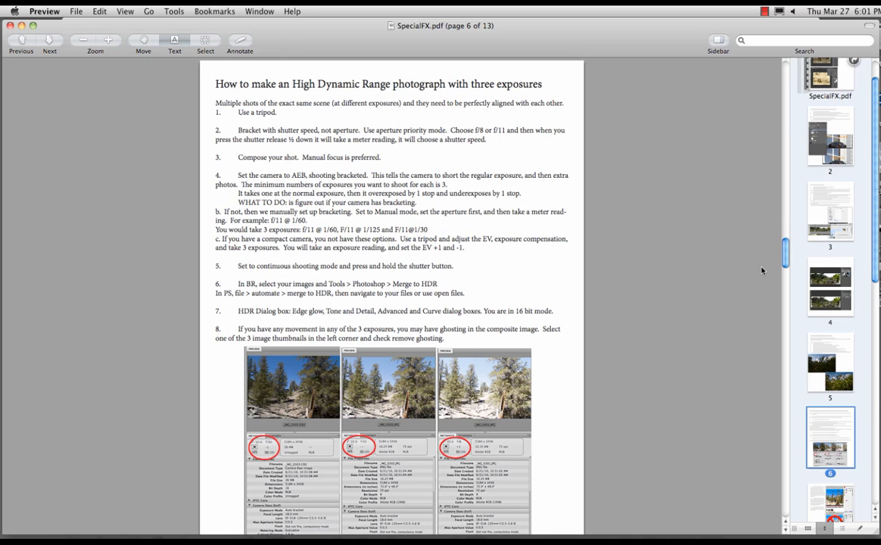
Look through the handout's vintage film, high contrast portrait, split tone and Lomo effect instructions up to page 13
{"action": "key", "text": "Down"}
{"action": "key", "text": "Down"}
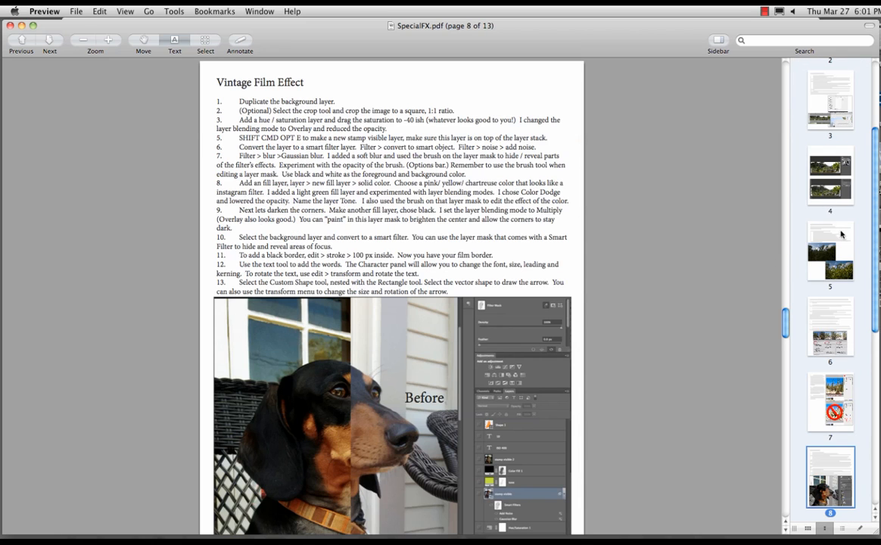
{"action": "left_click_drag", "start_coordinate": [874, 279], "coordinate": [874, 309]}
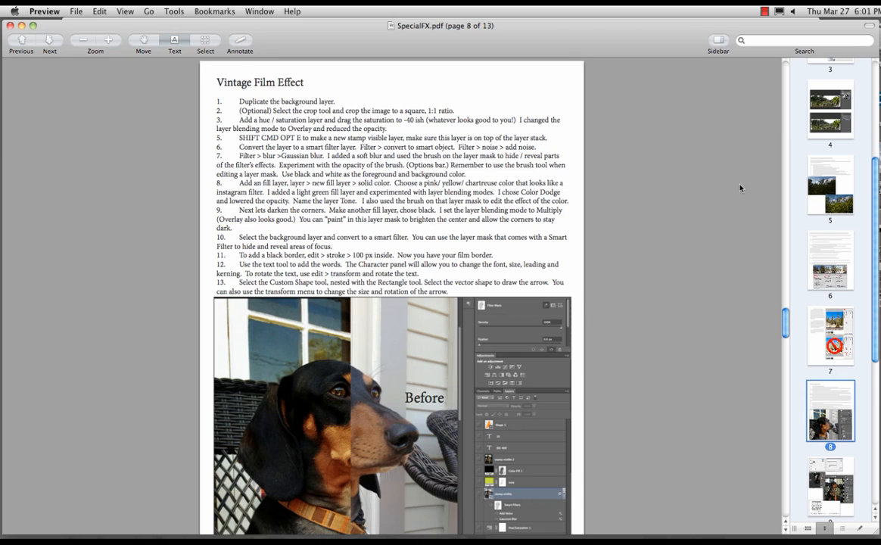
{"action": "key", "text": "Down"}
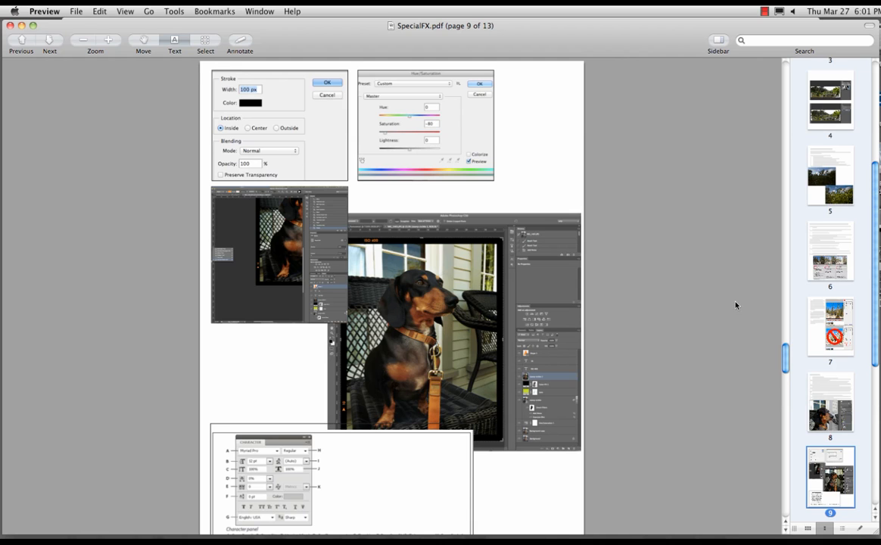
{"action": "key", "text": "Down"}
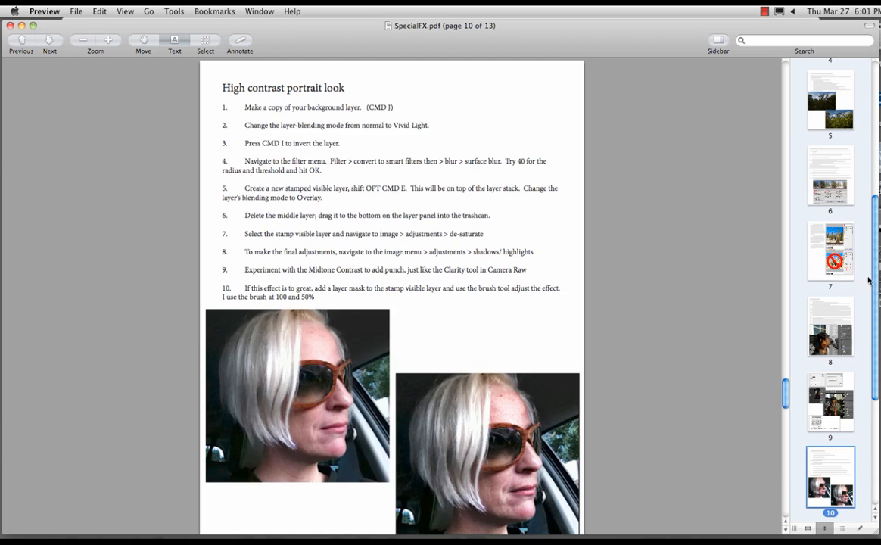
{"action": "left_click_drag", "start_coordinate": [875, 282], "coordinate": [874, 315]}
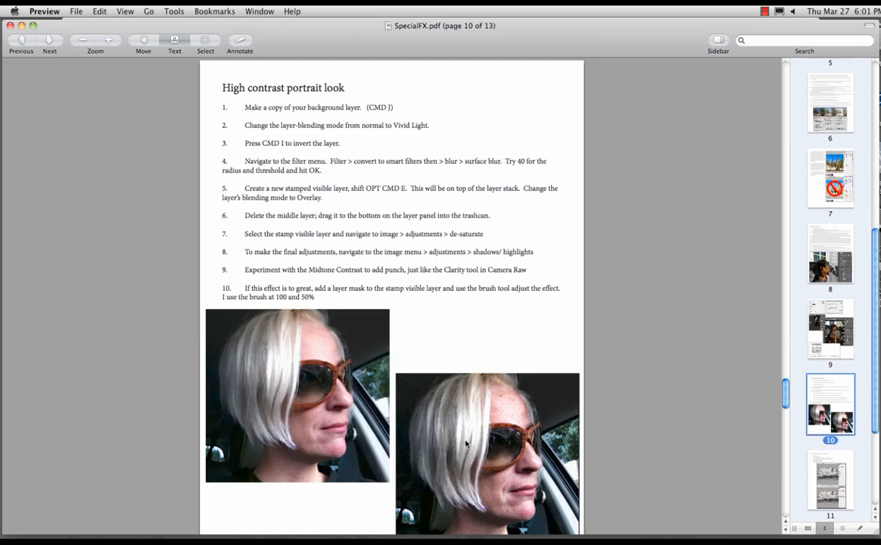
{"action": "key", "text": "Down"}
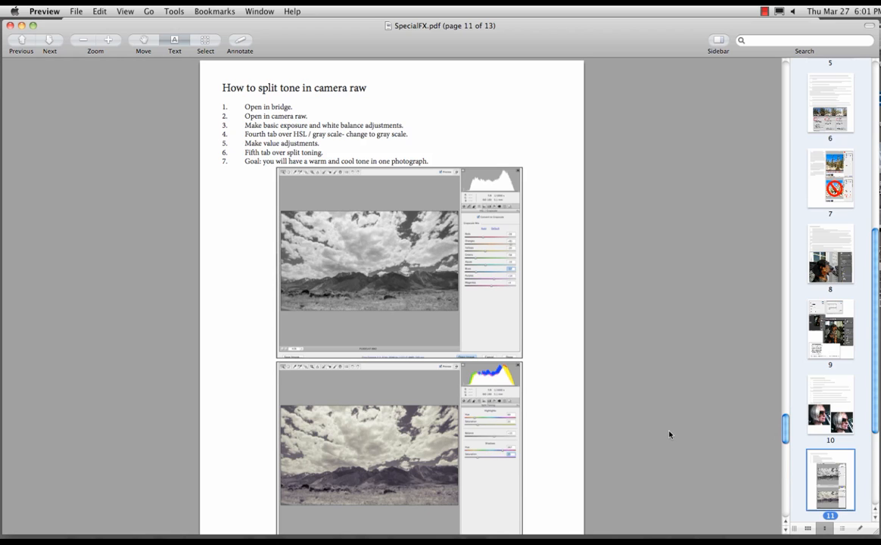
{"action": "key", "text": "Down"}
{"action": "key", "text": "Down"}
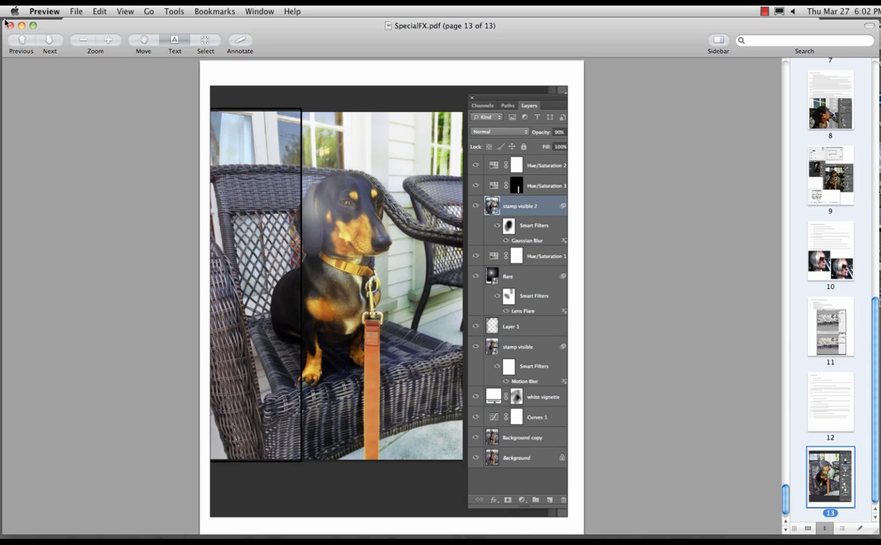
{"action": "left_click", "coordinate": [764, 11]}
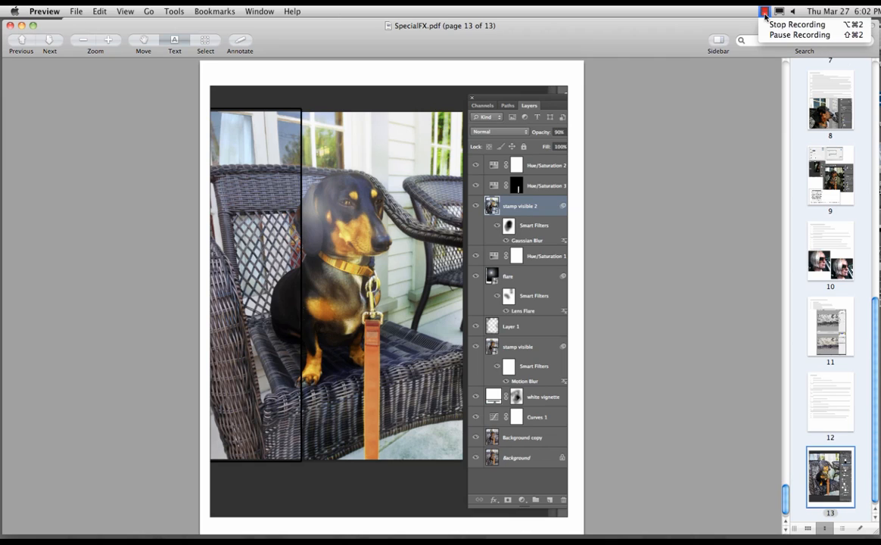